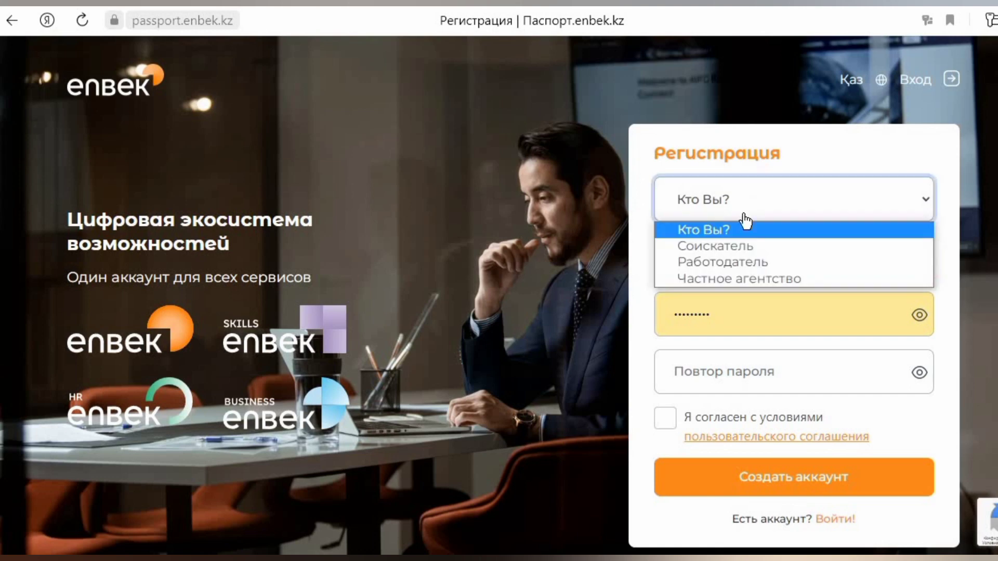
# - Choose the Соискатель role and replace the prefilled e-mail with the new account's e-mail
pyautogui.click(734, 249)
pyautogui.moveTo(858, 301); pyautogui.dragTo(656, 303)
pyautogui.press('BackSpace')
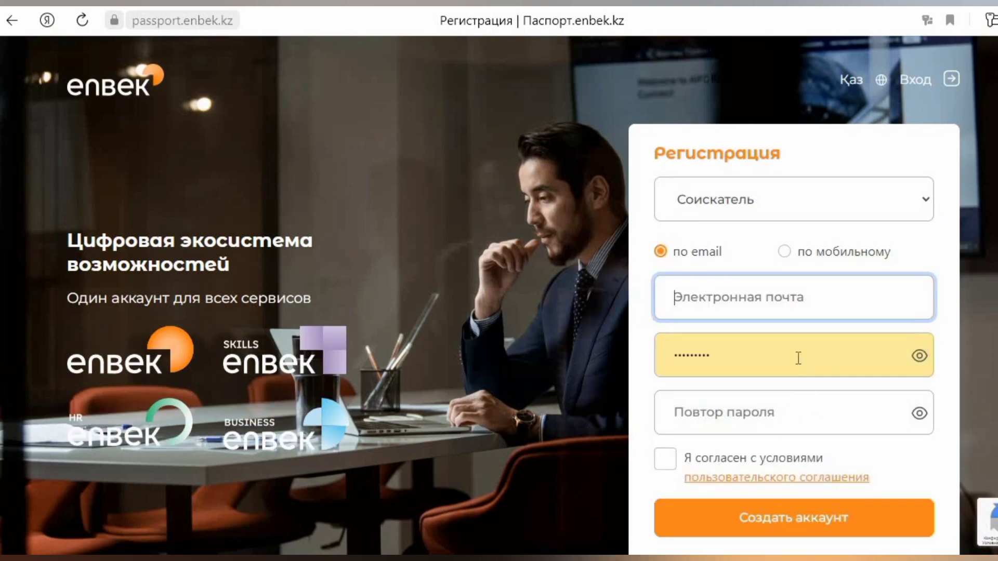
pyautogui.moveTo(798, 358); pyautogui.dragTo(553, 391)
pyautogui.press('BackSpace')
pyautogui.click(766, 300)
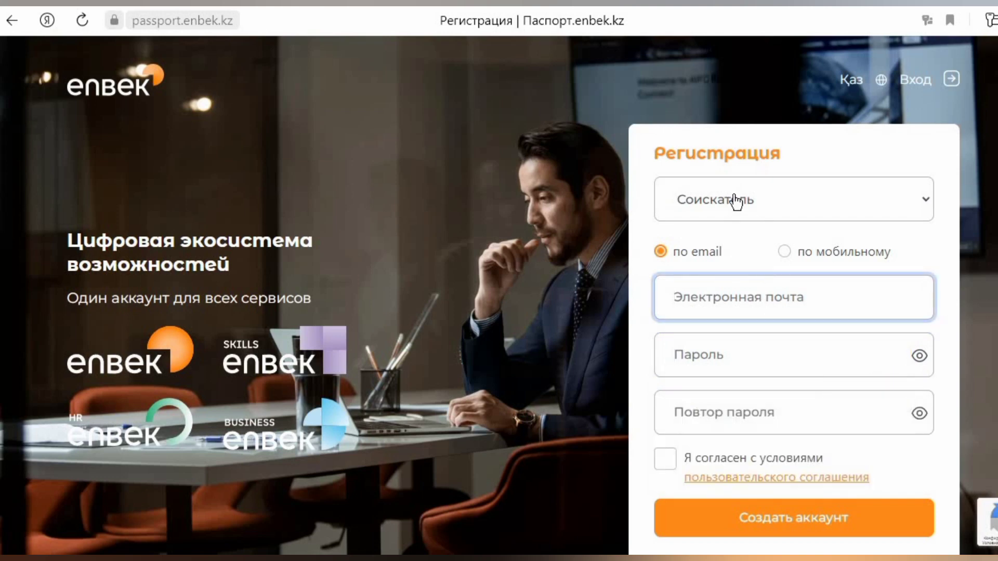
pyautogui.hotkey('ctrl', 'v')
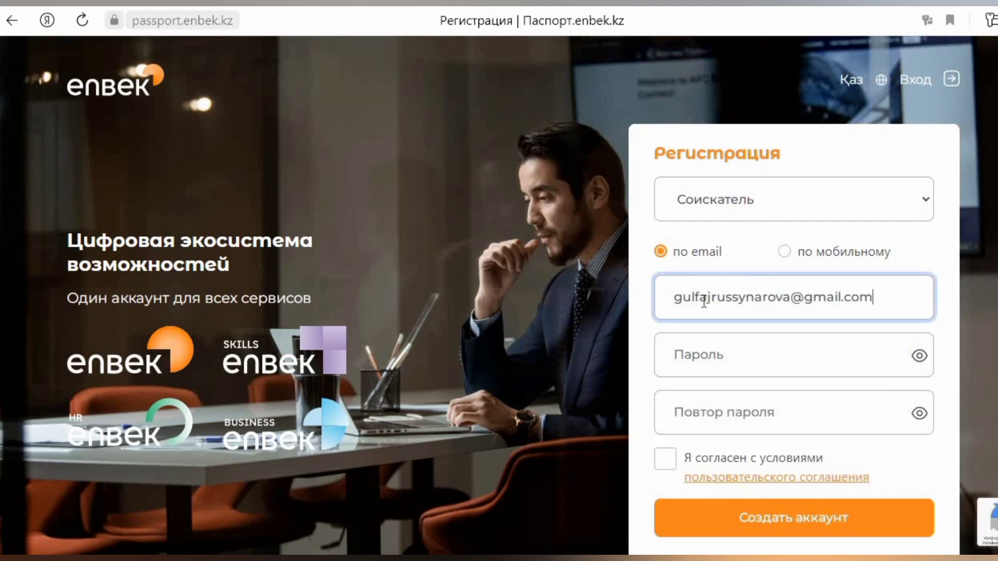
pyautogui.click(708, 293)
pyautogui.press('Escape')
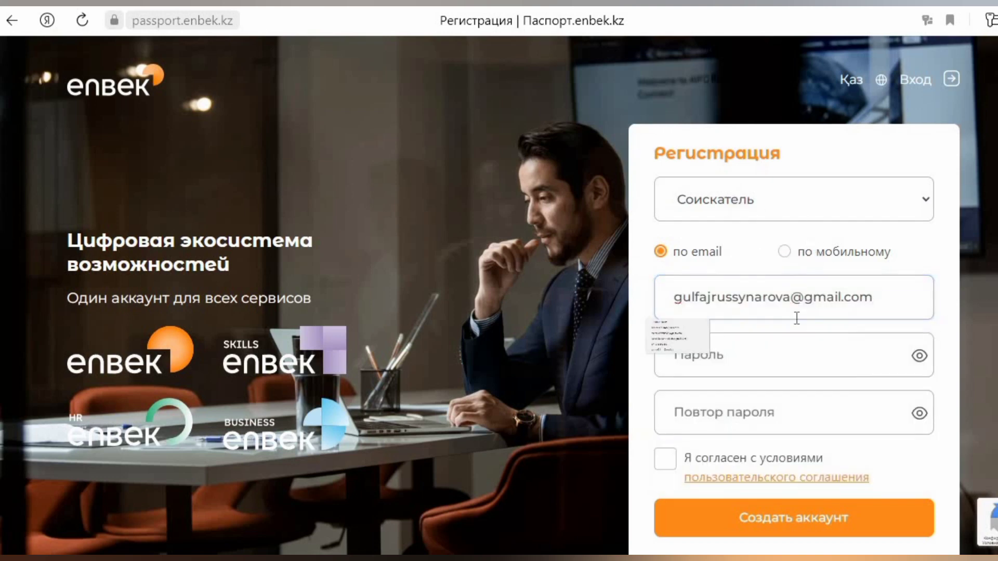
# - Enter the account password in both password fields and accept the user agreement
pyautogui.click(744, 354)
pyautogui.write('1')
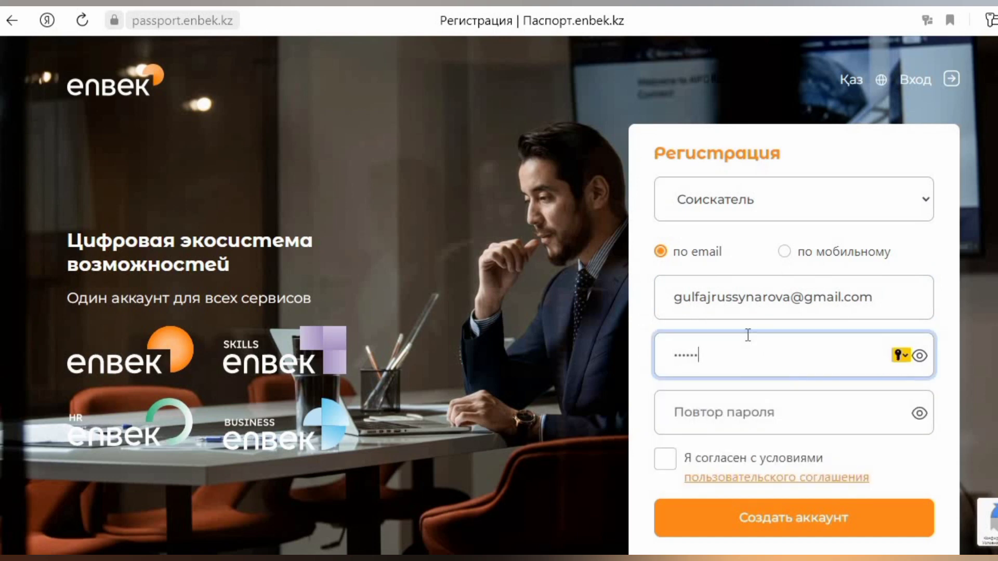
pyautogui.click(736, 424)
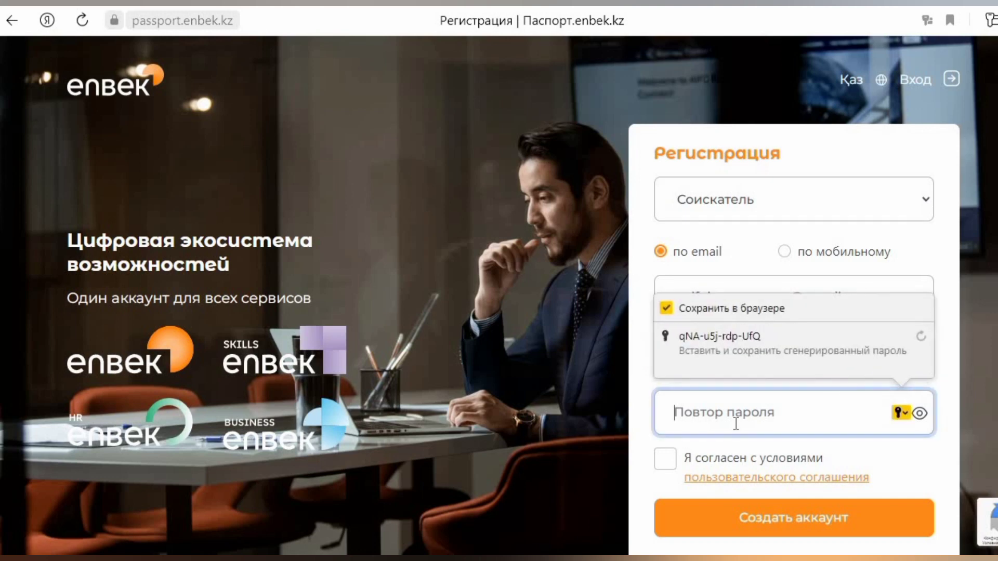
pyautogui.write('1')
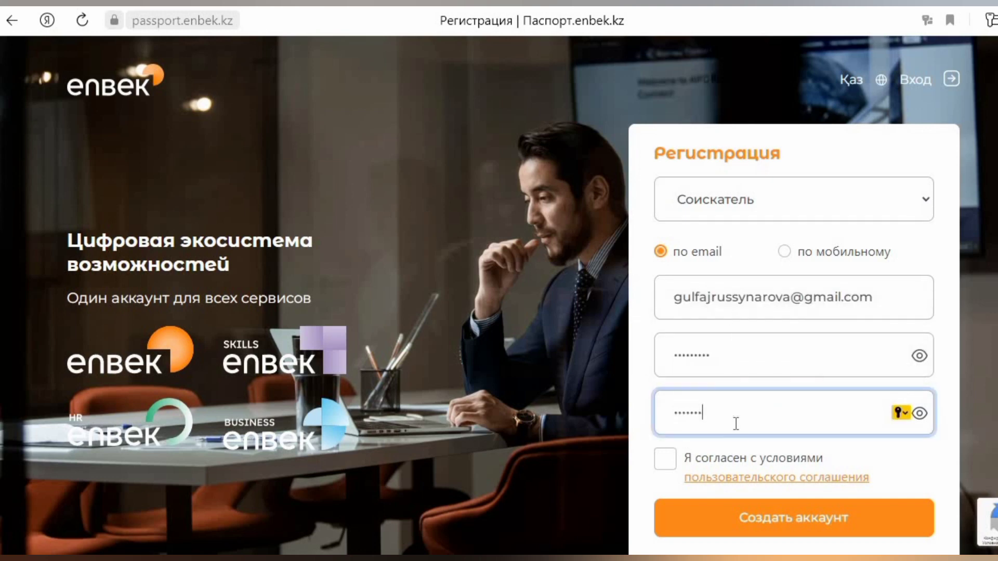
pyautogui.click(667, 468)
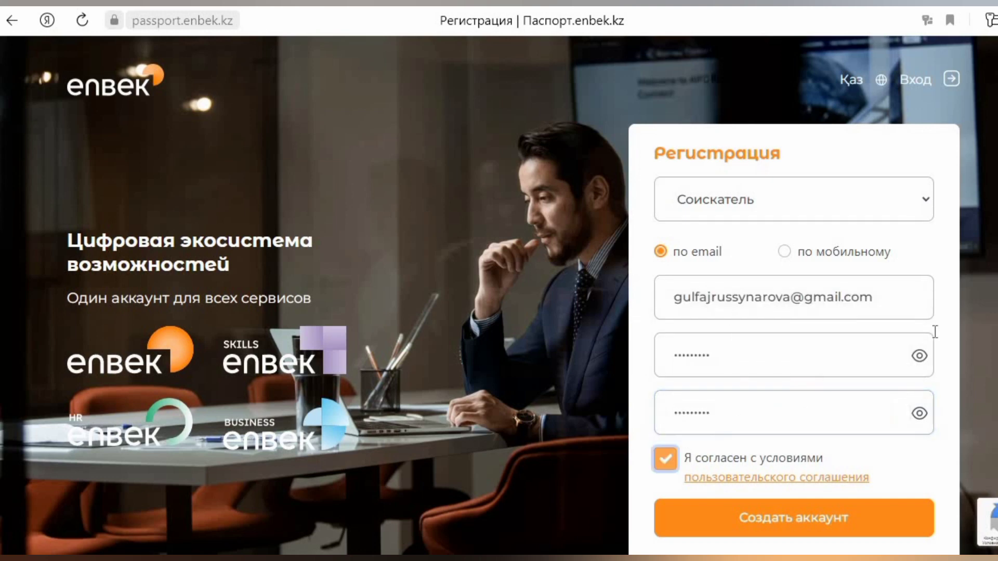
# - Reveal both passwords to confirm they match, then submit Создать аккаунт
pyautogui.click(920, 355)
pyautogui.click(921, 414)
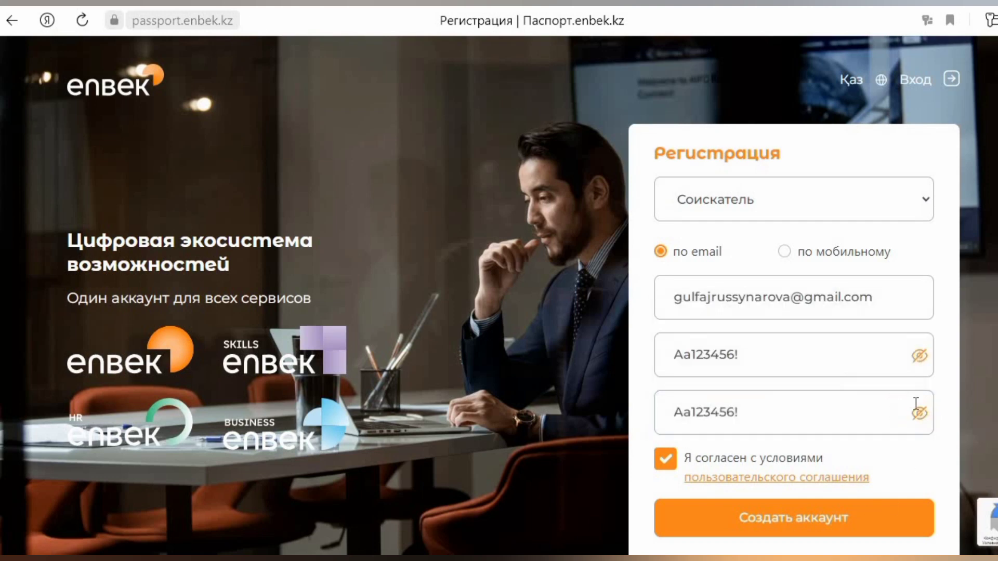
pyautogui.click(919, 356)
pyautogui.click(919, 414)
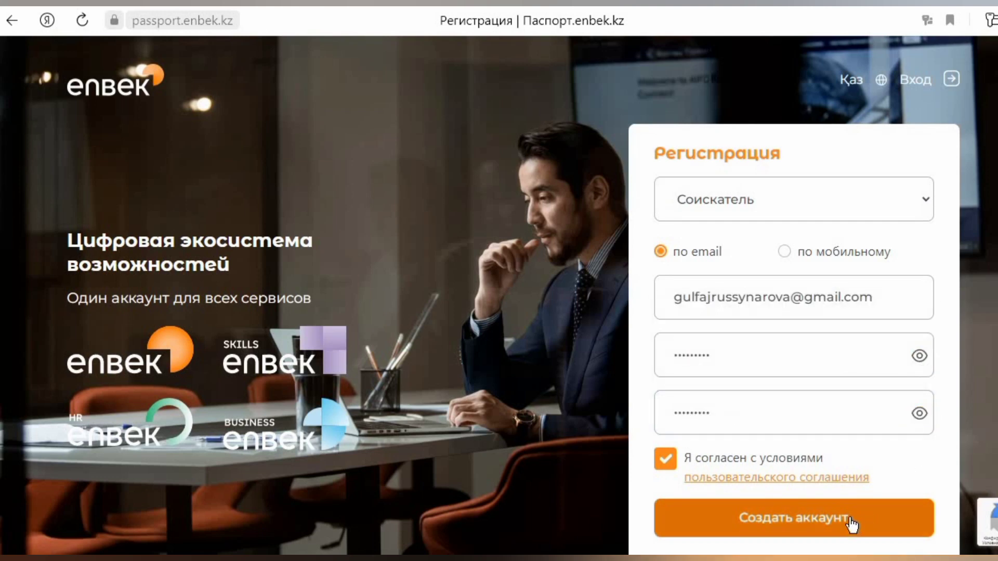
pyautogui.click(848, 518)
# - Complete the registration and go to the Войти sign-in page
pyautogui.click(834, 534)
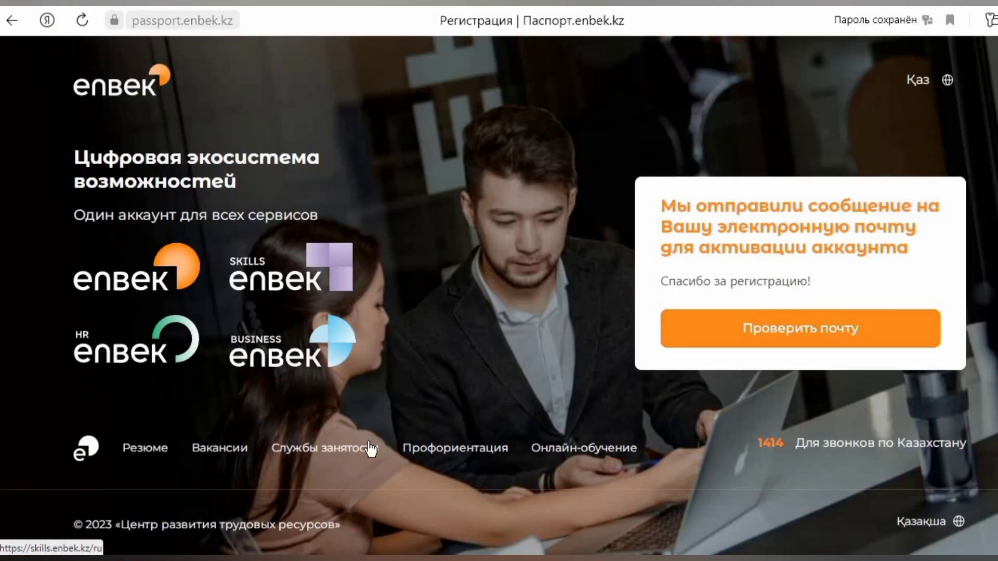
pyautogui.moveTo(281, 546)
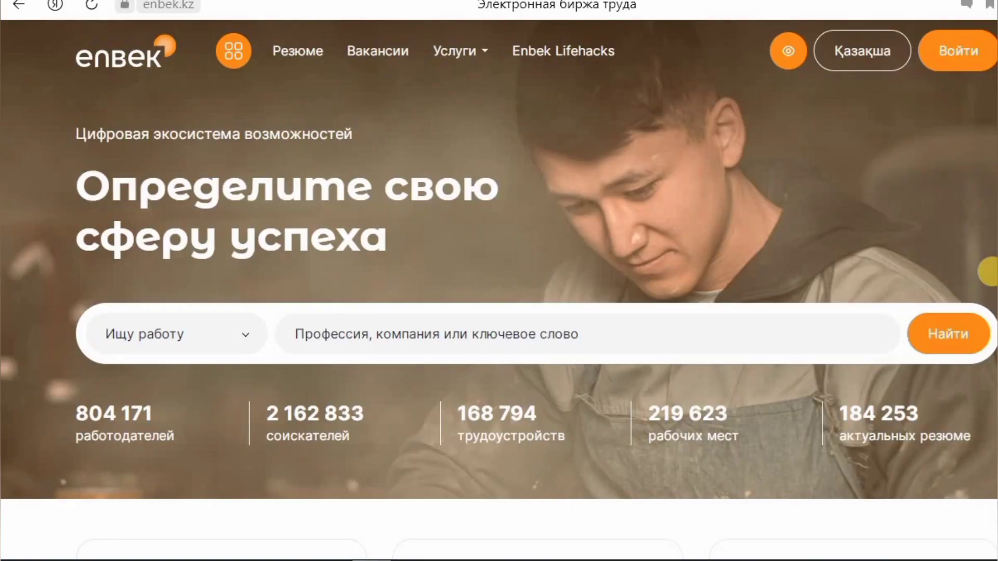
pyautogui.click(962, 52)
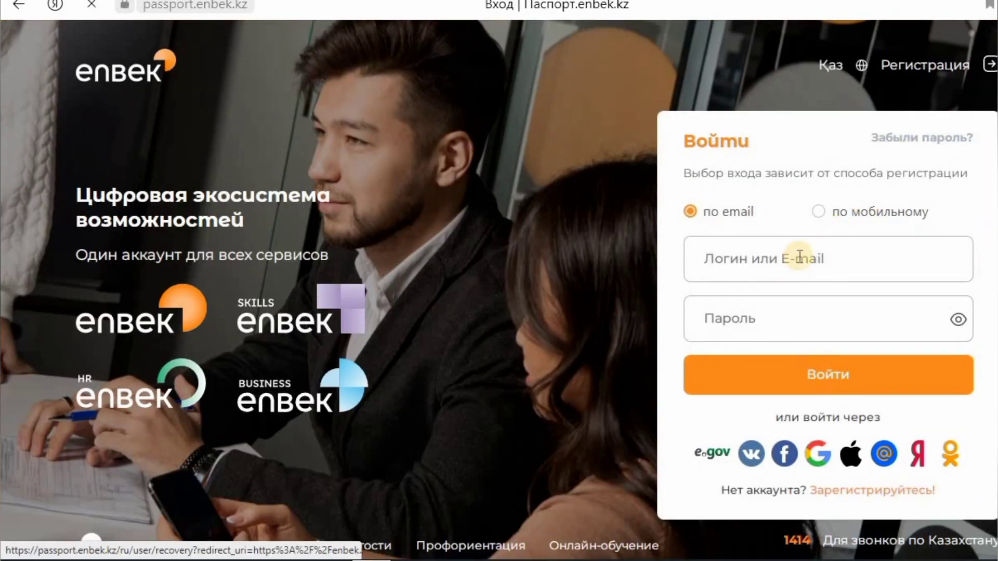
# - Sign in with the saved credentials and open Мой кабинет from the account menu
pyautogui.click(779, 269)
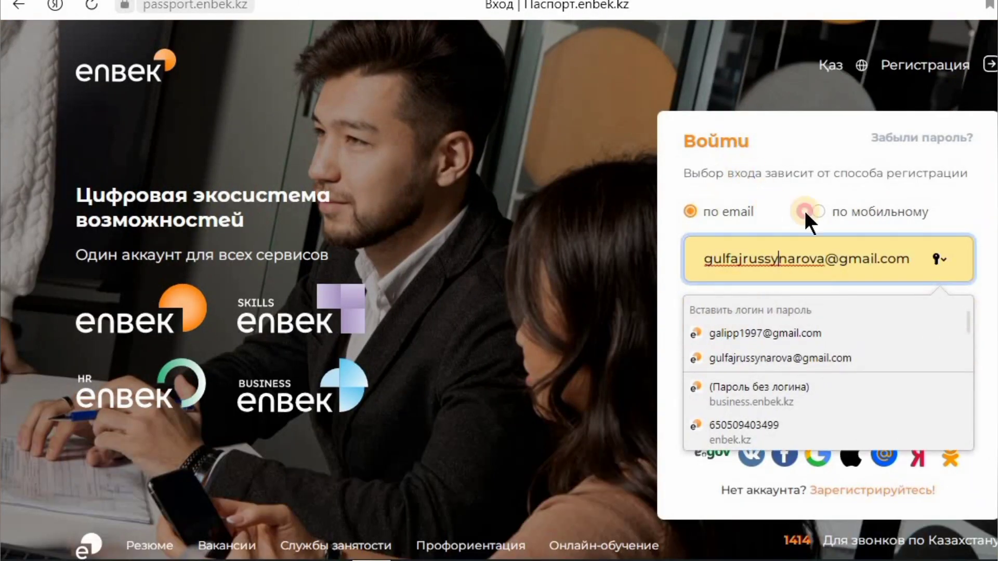
pyautogui.click(786, 386)
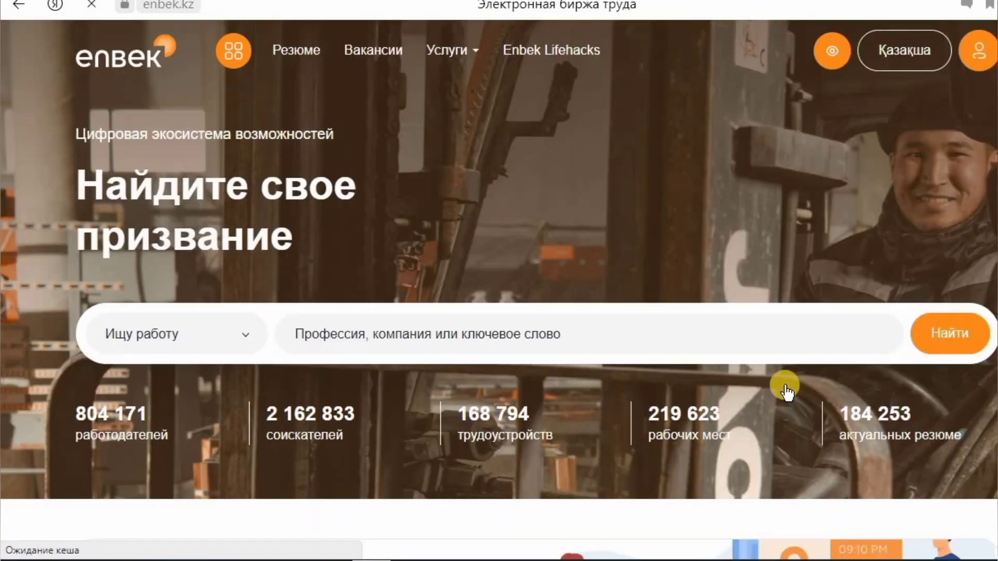
pyautogui.click(978, 50)
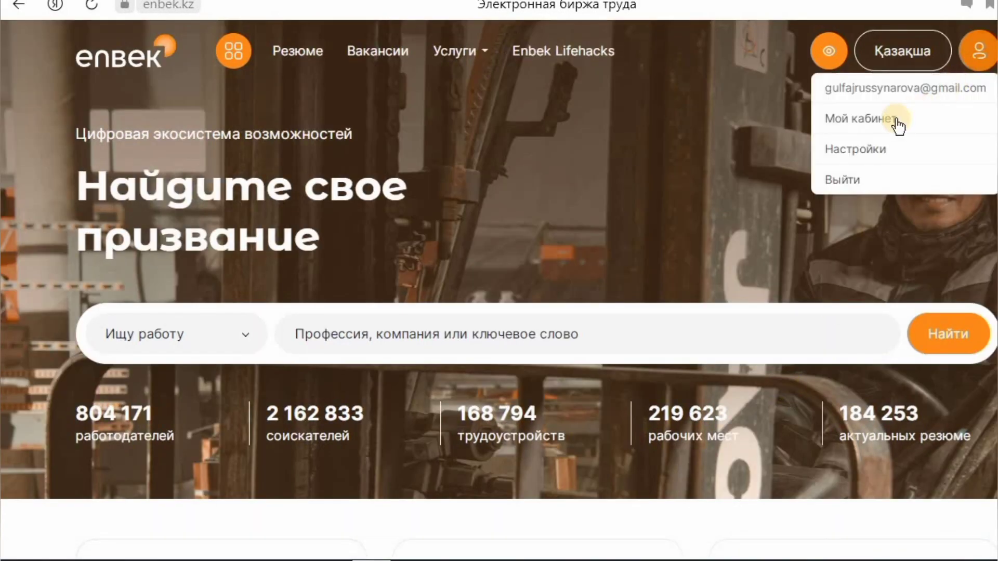
pyautogui.click(895, 119)
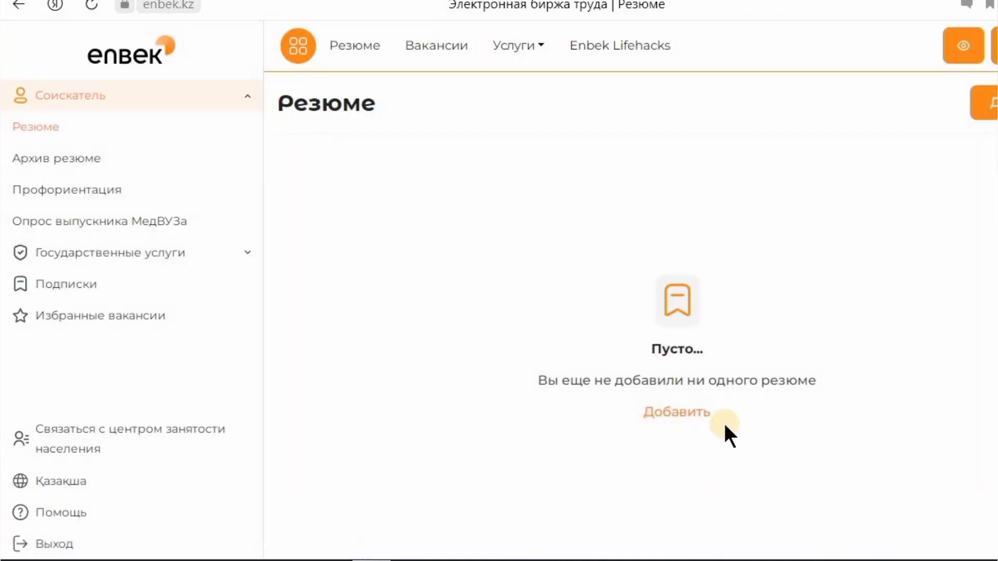
# - Start a new resume and scroll past the prefilled personal details to Должность и зарплата
pyautogui.click(696, 414)
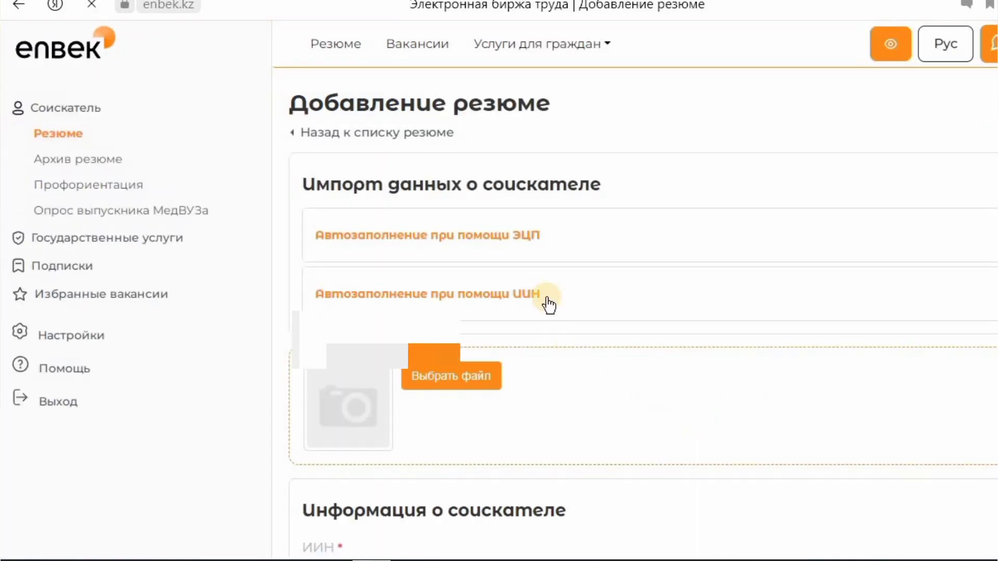
pyautogui.scroll(-5, 544, 315)
pyautogui.scroll(5, 522, 273)
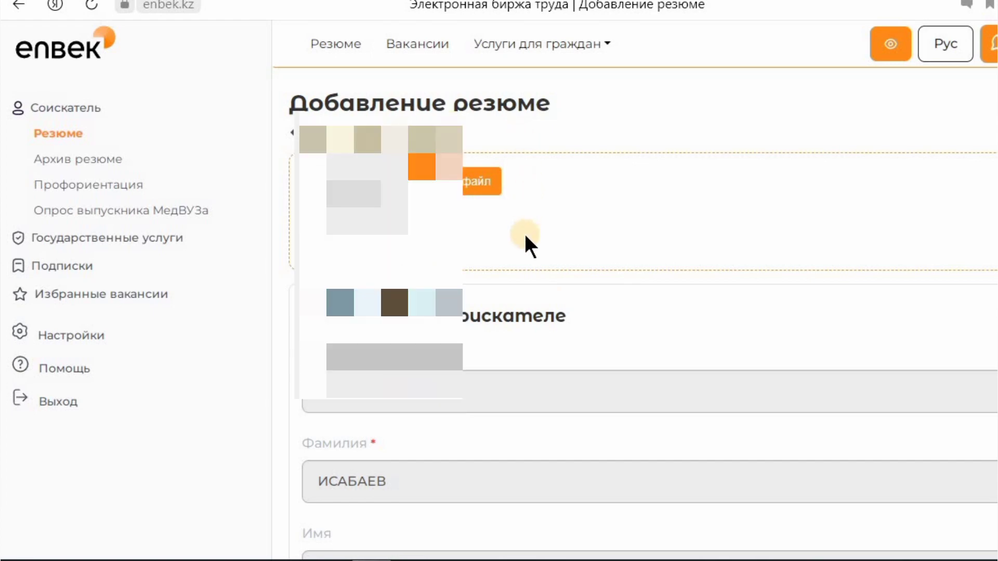
pyautogui.scroll(-6, 522, 232)
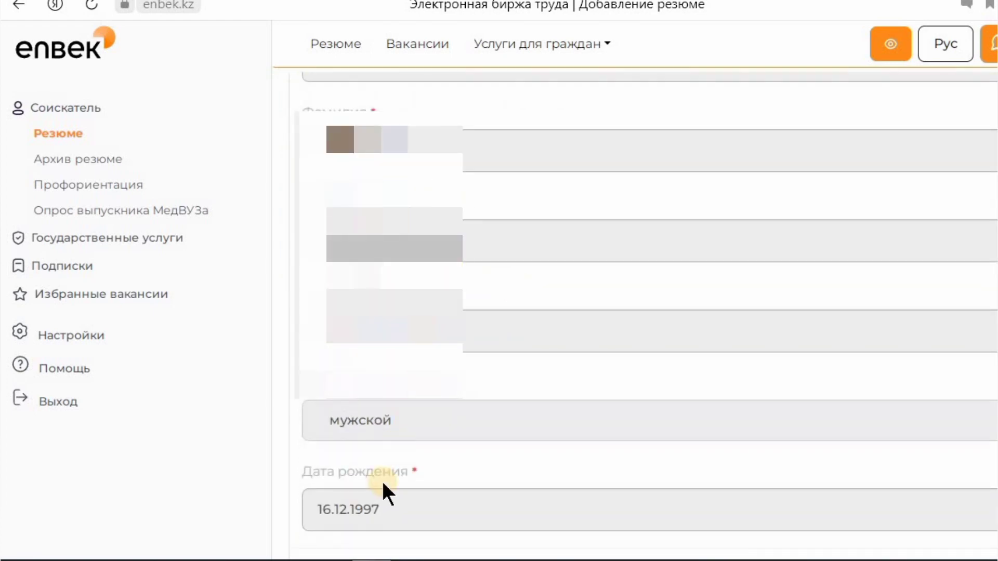
pyautogui.scroll(-5, 556, 418)
pyautogui.scroll(-4, 556, 419)
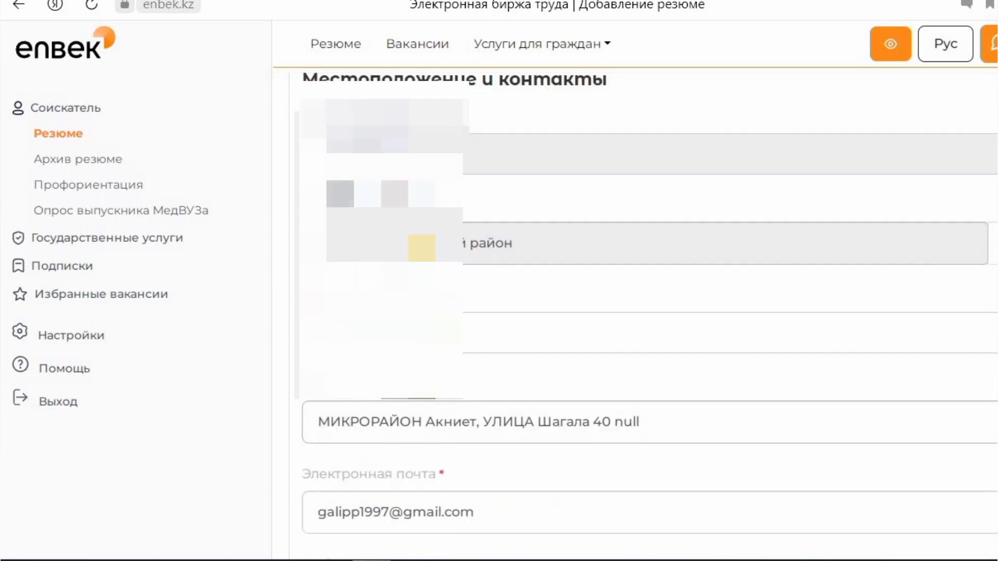
pyautogui.scroll(-10, 634, 312)
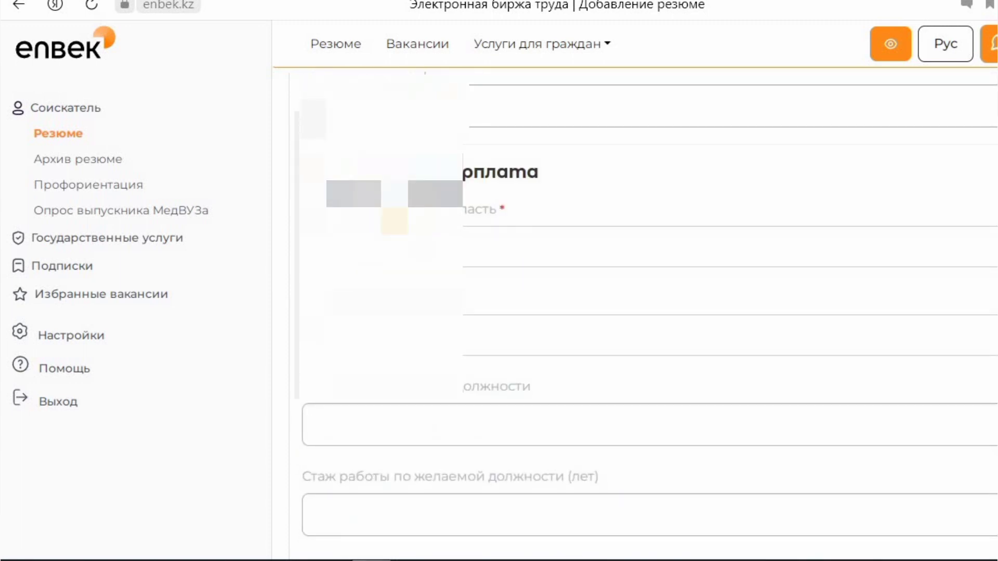
# - Set the professional area to Проживание и питание
pyautogui.click(390, 248)
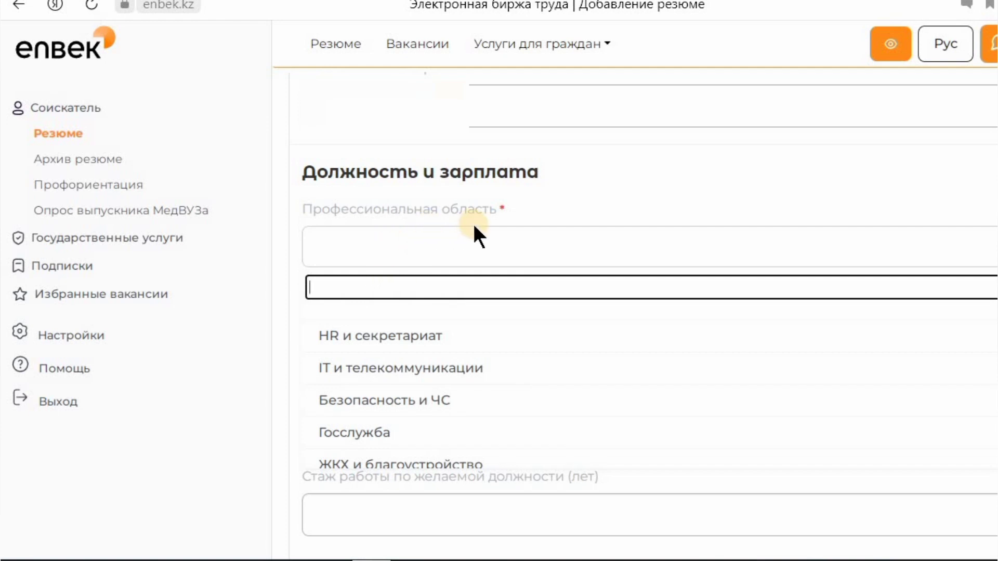
pyautogui.scroll(-3, 431, 364)
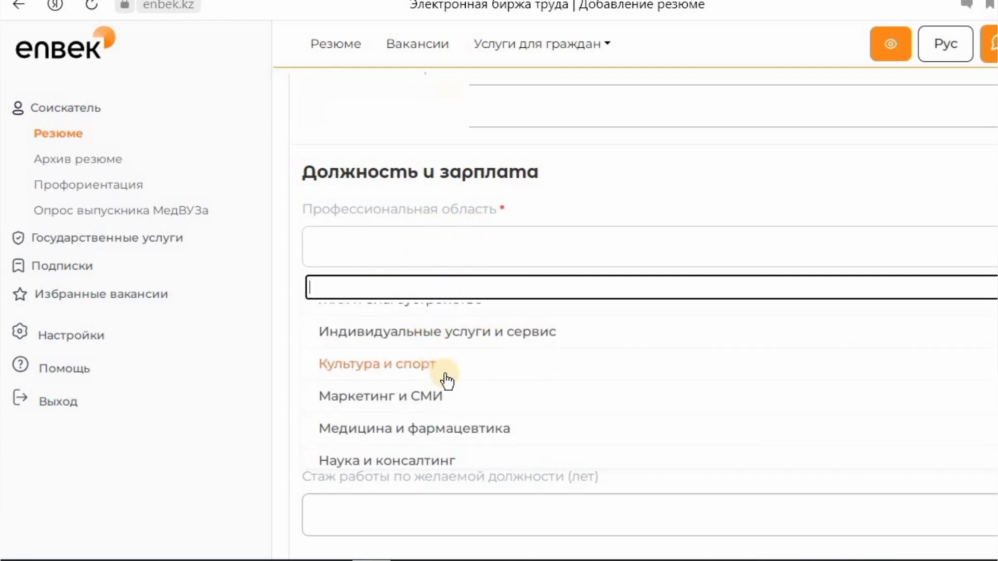
pyautogui.scroll(-5, 446, 382)
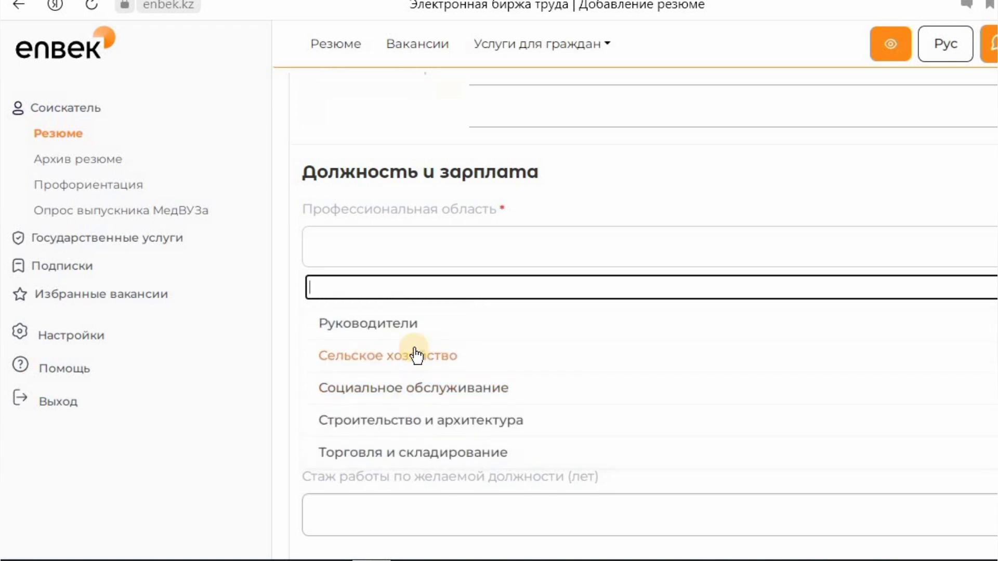
pyautogui.scroll(-3, 408, 403)
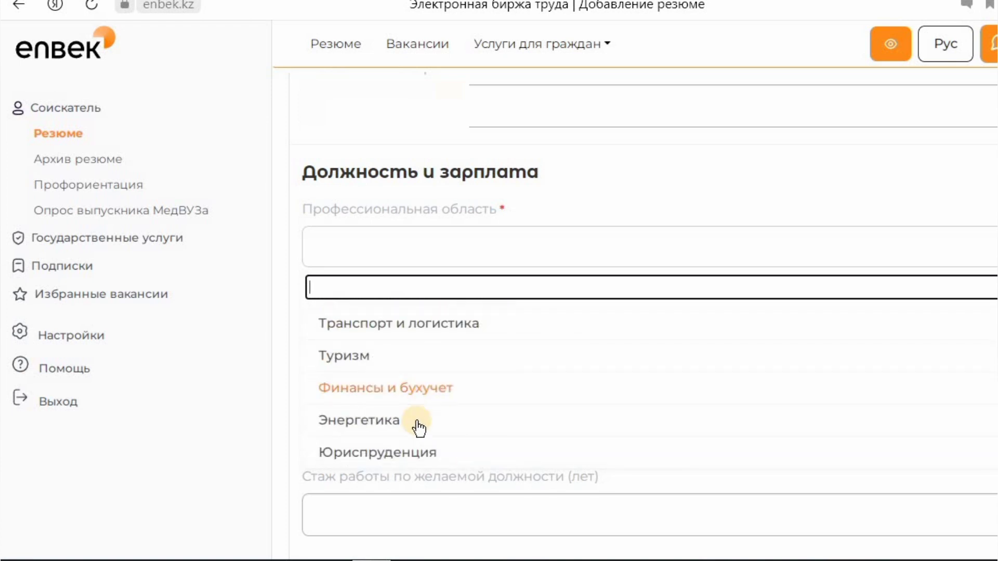
pyautogui.scroll(5, 461, 421)
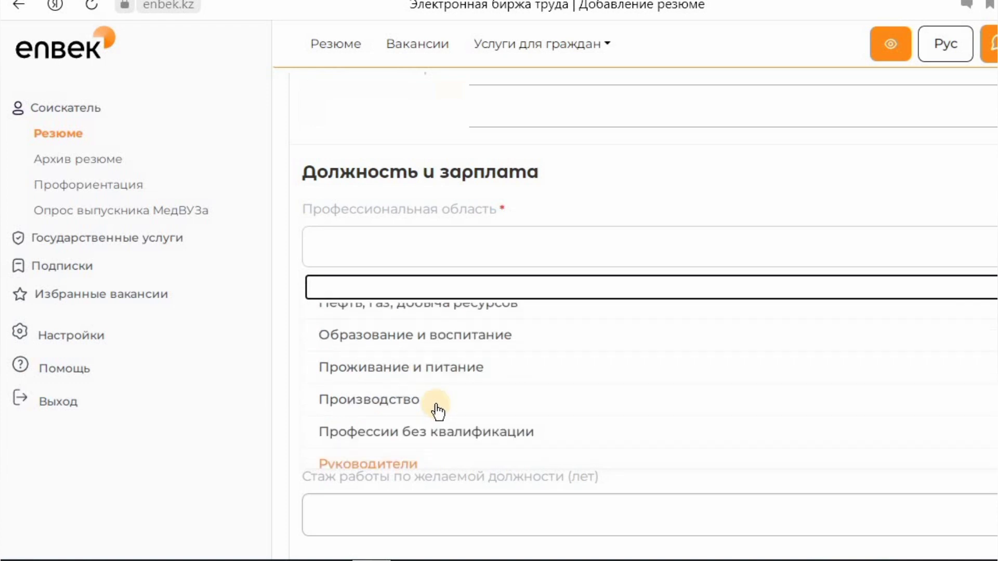
pyautogui.scroll(6, 438, 412)
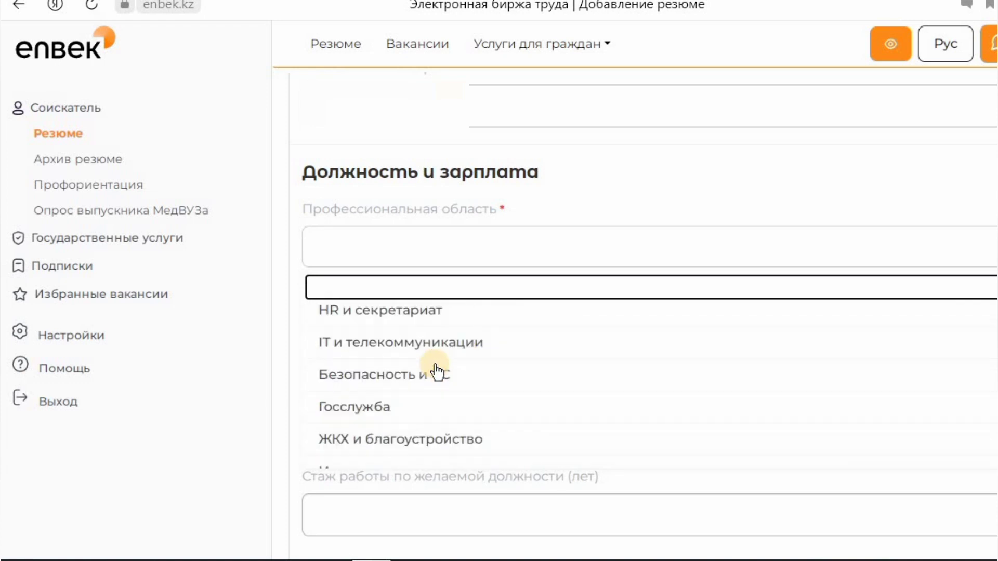
pyautogui.scroll(-1, 461, 383)
pyautogui.scroll(1, 461, 383)
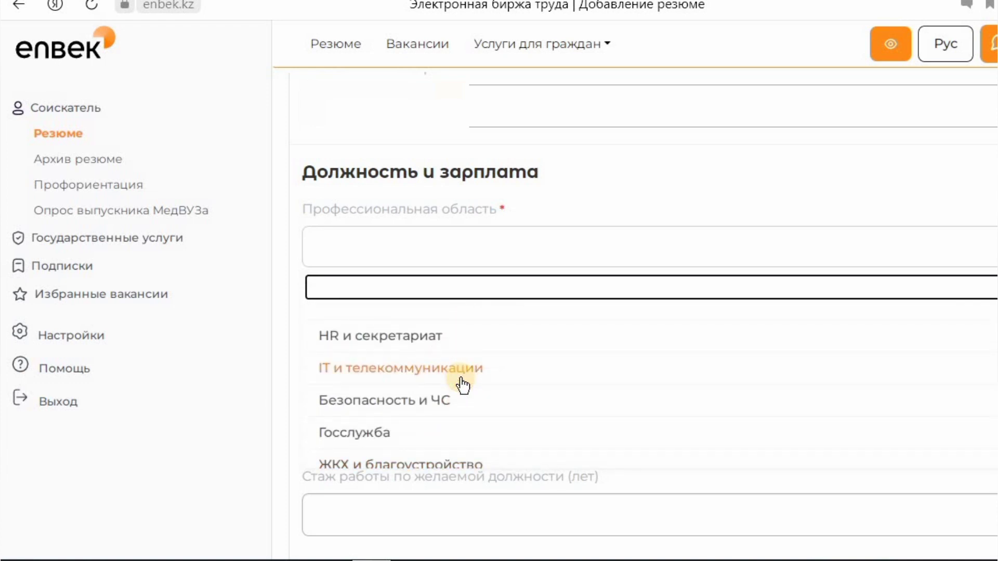
pyautogui.scroll(-4, 457, 369)
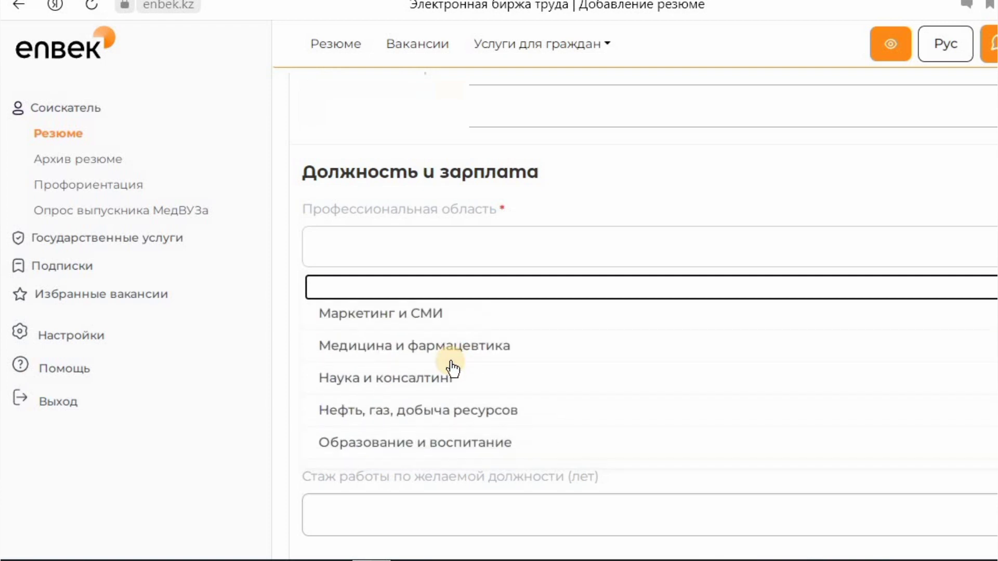
pyautogui.scroll(-3, 449, 370)
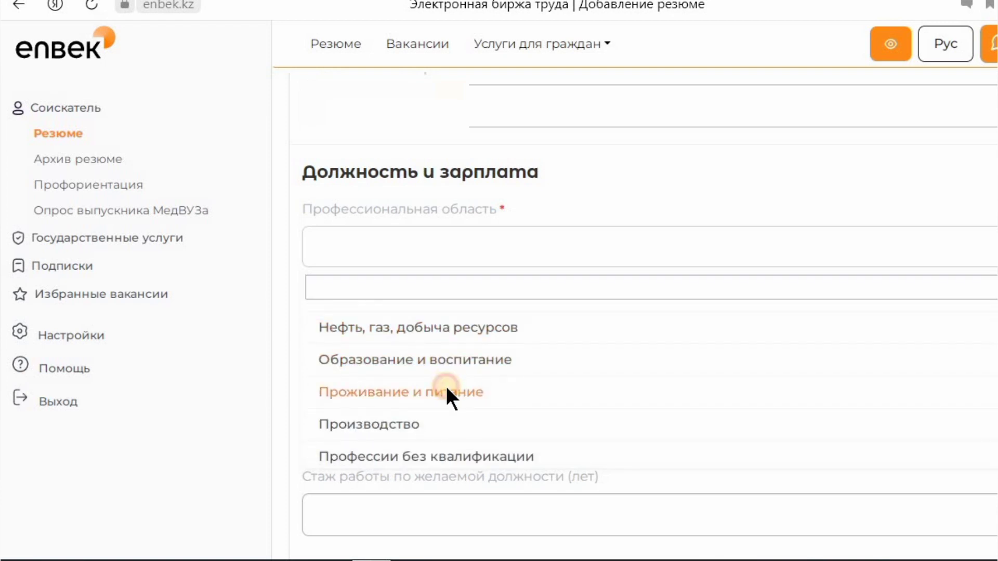
pyautogui.click(446, 391)
# - Search 'по' in Желаемая должность and select Повар as the desired position
pyautogui.click(430, 341)
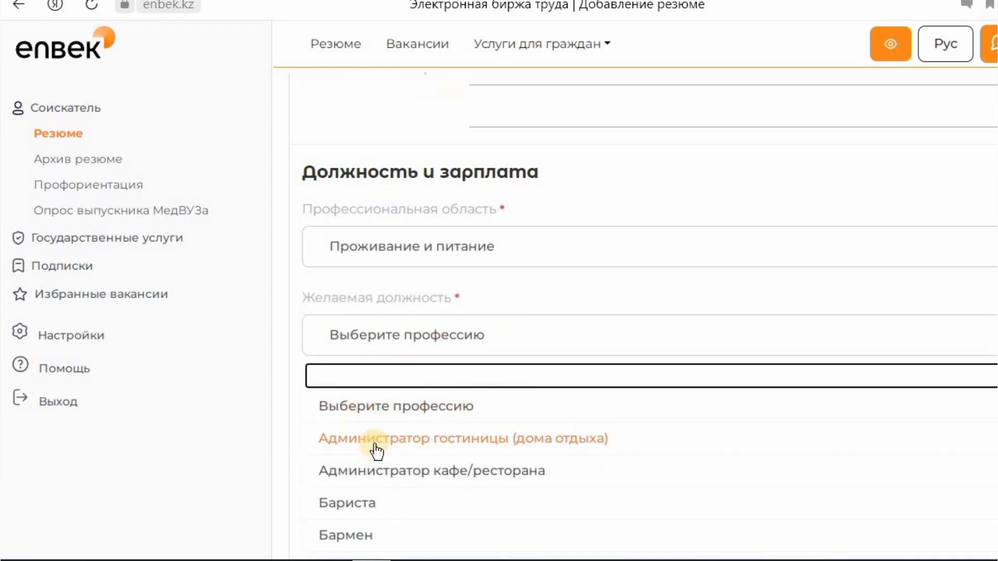
pyautogui.scroll(-3, 411, 431)
pyautogui.write('g')
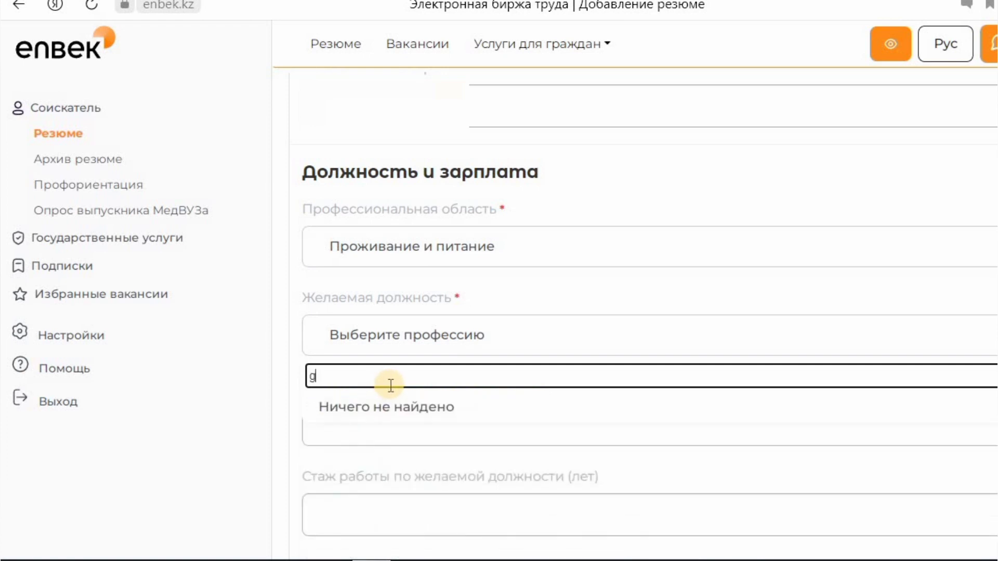
pyautogui.press('BackSpace')
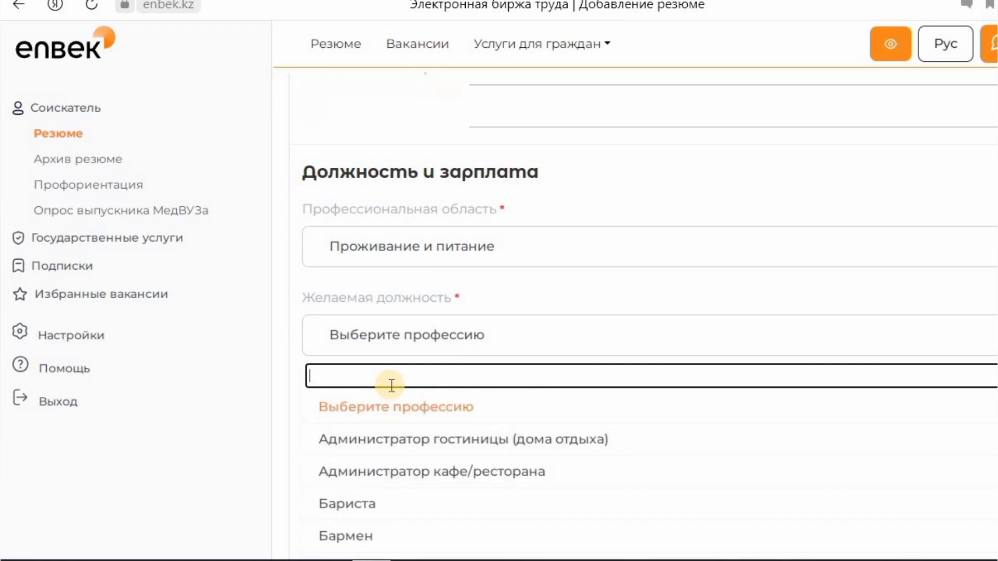
pyautogui.write('по')
pyautogui.click(350, 536)
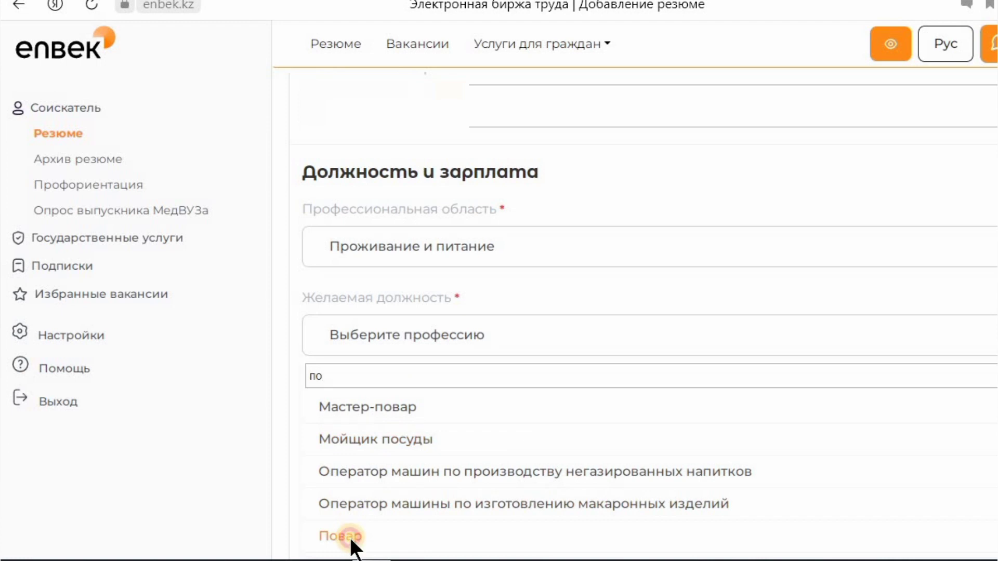
pyautogui.scroll(-3, 457, 383)
pyautogui.click(394, 262)
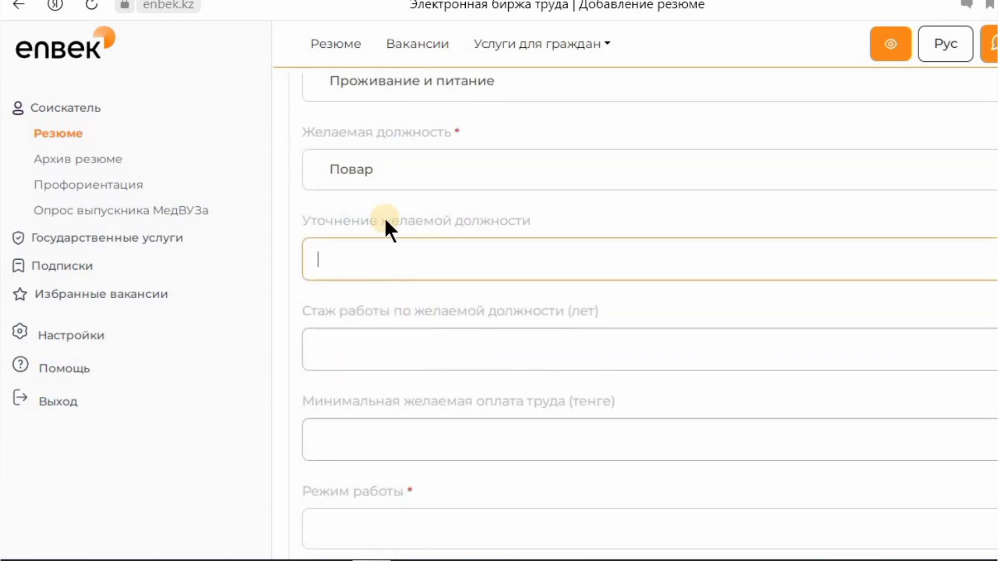
# - Enter повар as the refinement, 3 years' experience and a 256 000 tenge minimum salary
pyautogui.click(383, 180)
pyautogui.click(371, 259)
pyautogui.write('повар')
pyautogui.click(376, 347)
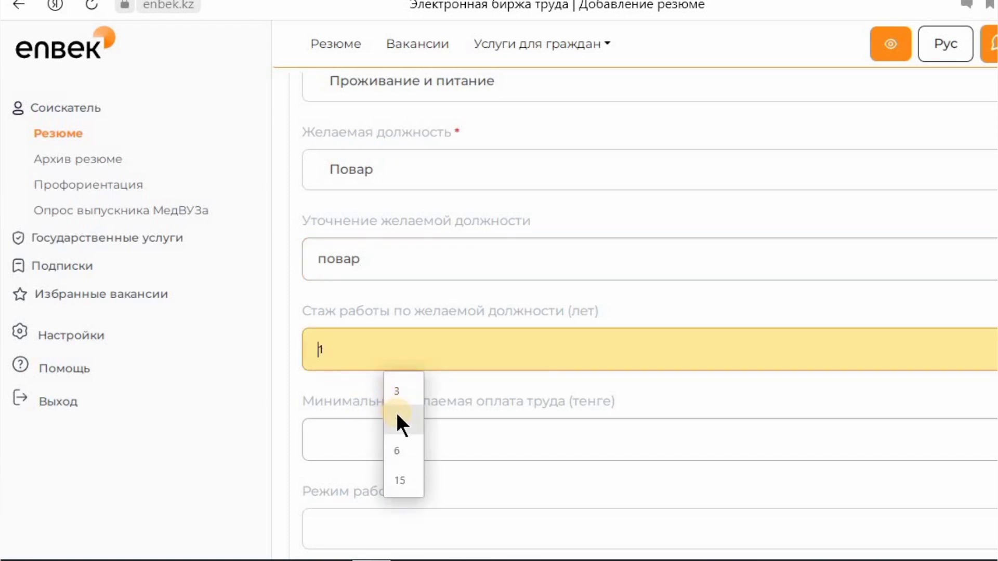
pyautogui.click(397, 394)
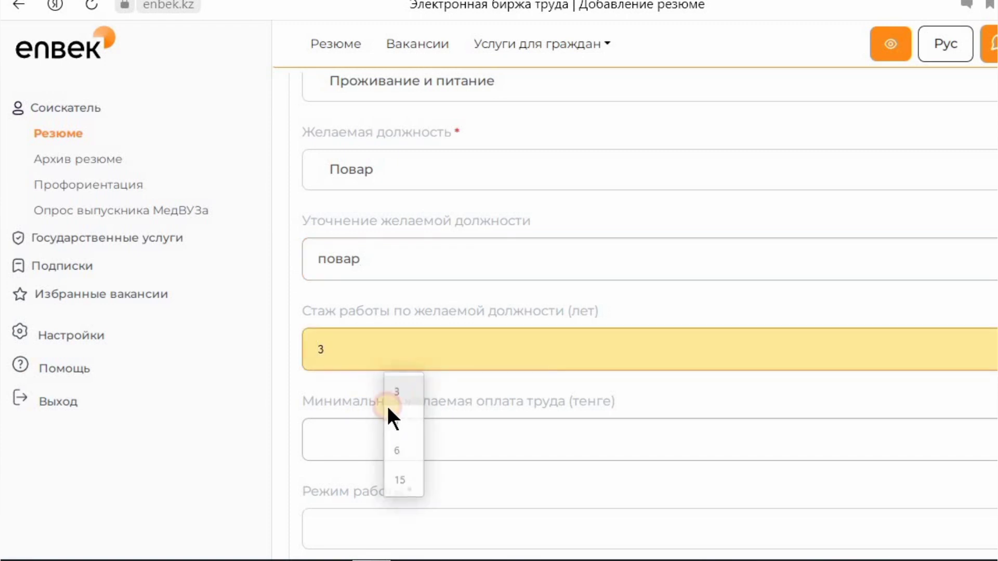
pyautogui.click(364, 440)
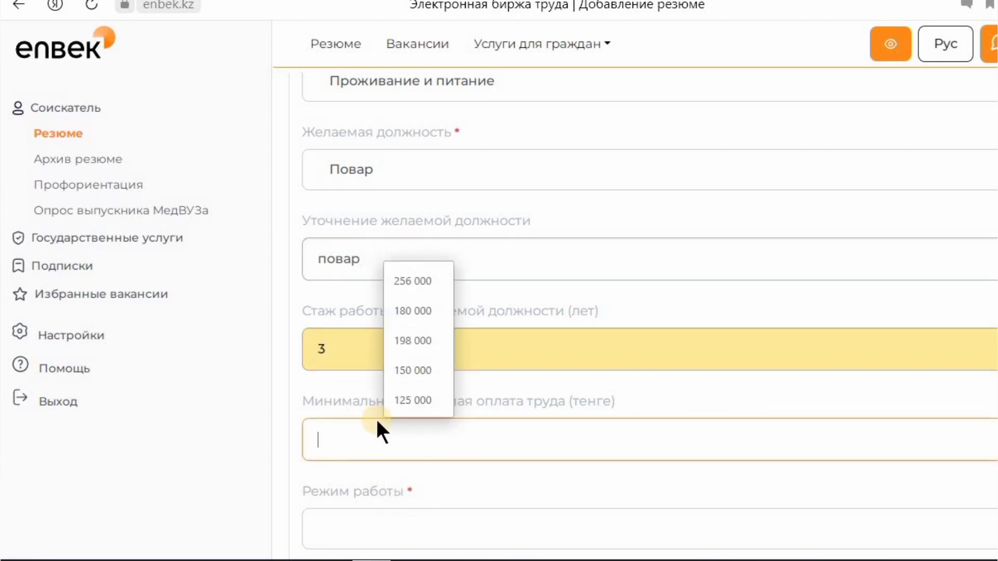
pyautogui.click(426, 283)
# - Set schedule полный рабочий день, nature of work постоянная and relocation нет
pyautogui.scroll(-5, 426, 420)
pyautogui.click(405, 286)
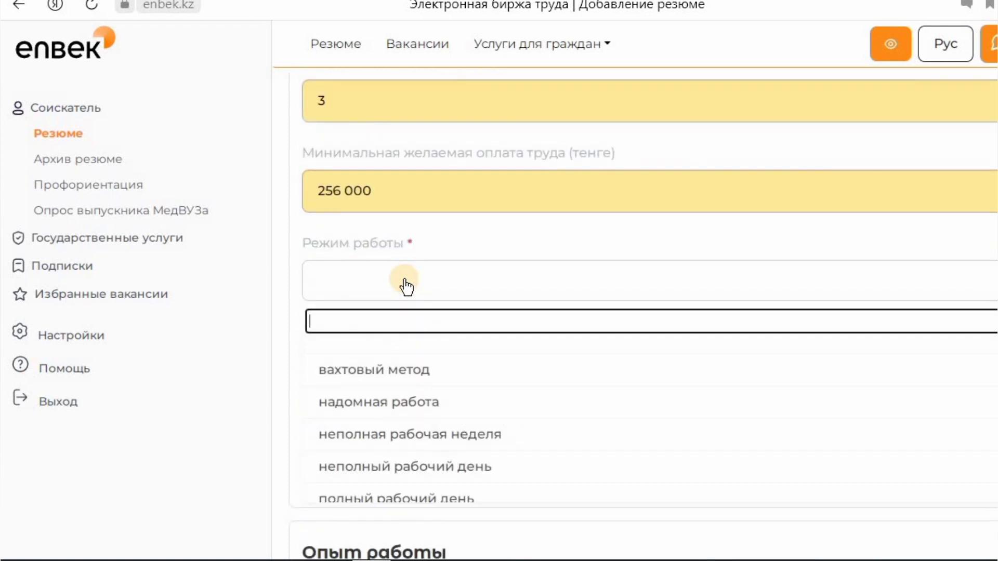
pyautogui.click(406, 500)
pyautogui.scroll(-2, 407, 271)
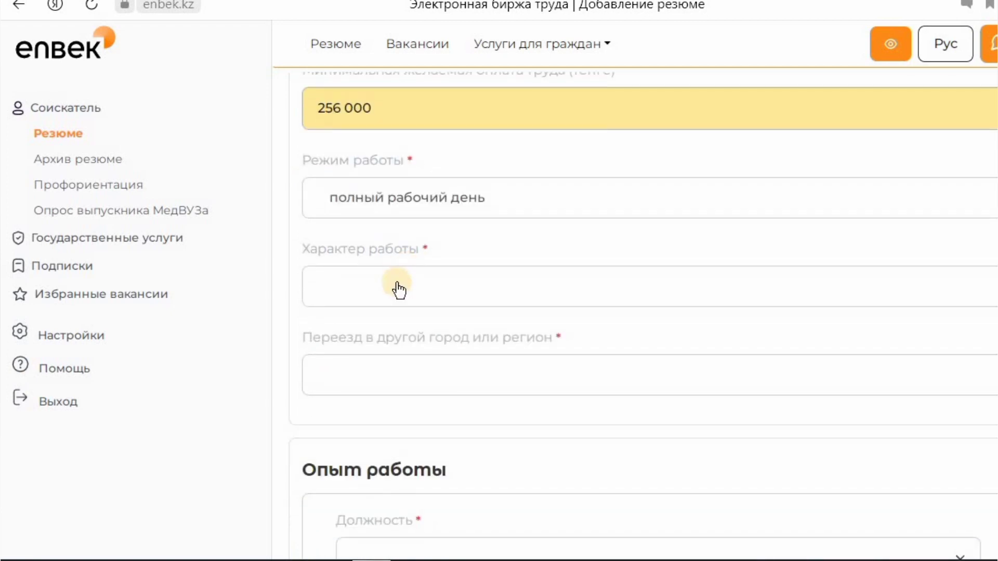
pyautogui.click(398, 291)
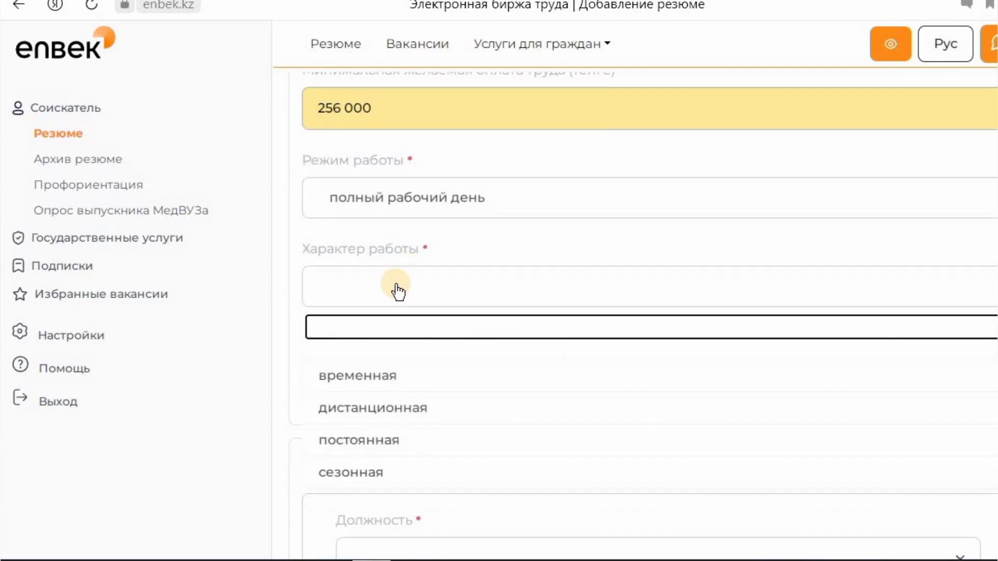
pyautogui.click(373, 441)
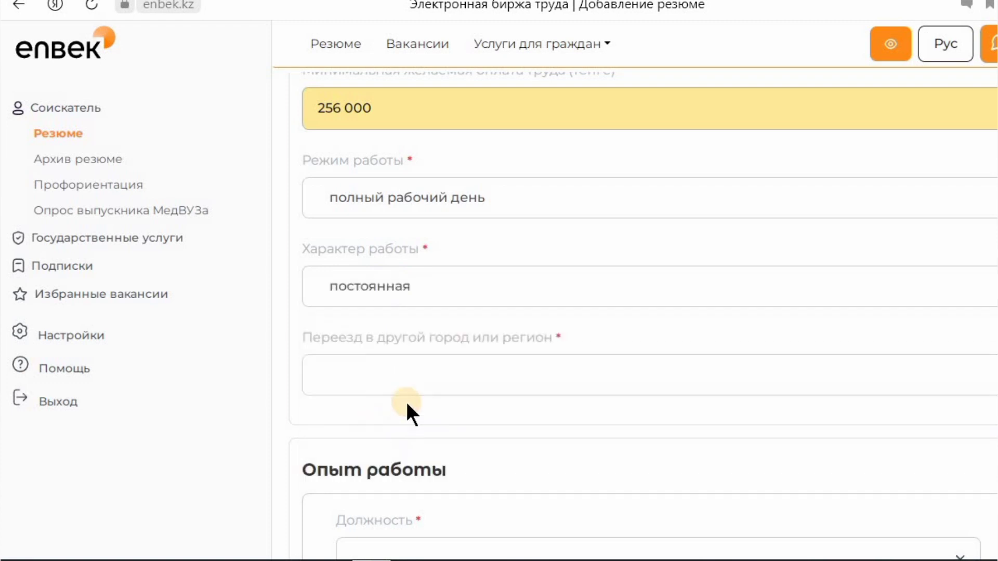
pyautogui.click(400, 377)
pyautogui.click(442, 447)
pyautogui.scroll(-3, 452, 436)
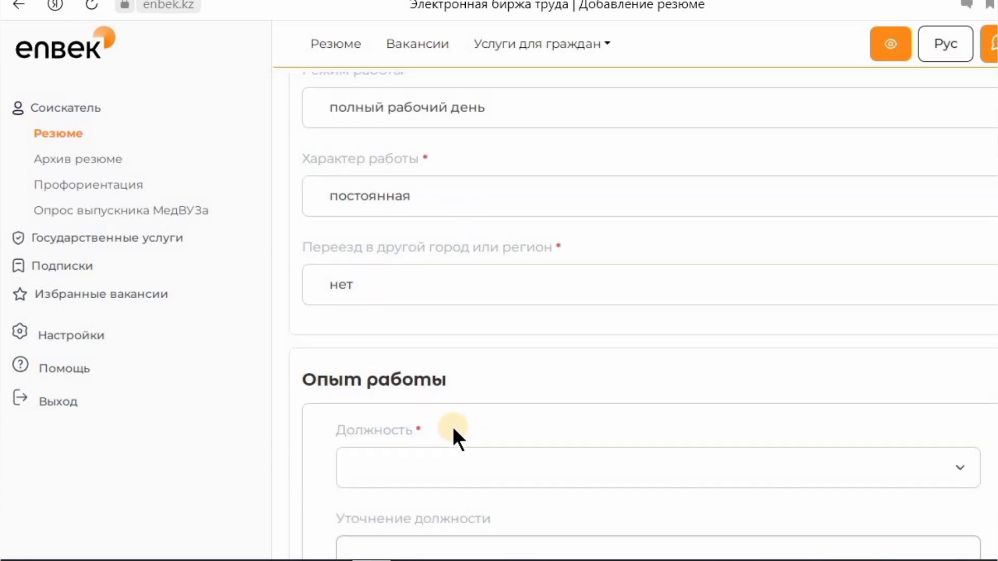
# - Look through the previous job title list, close it without choosing, and scroll down
pyautogui.click(381, 401)
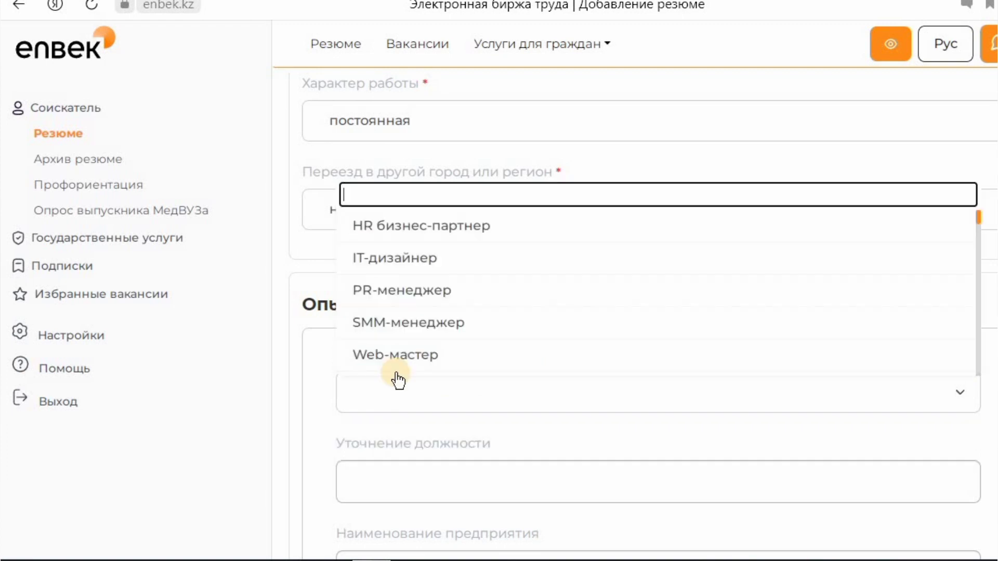
pyautogui.scroll(-2, 398, 343)
pyautogui.click(308, 273)
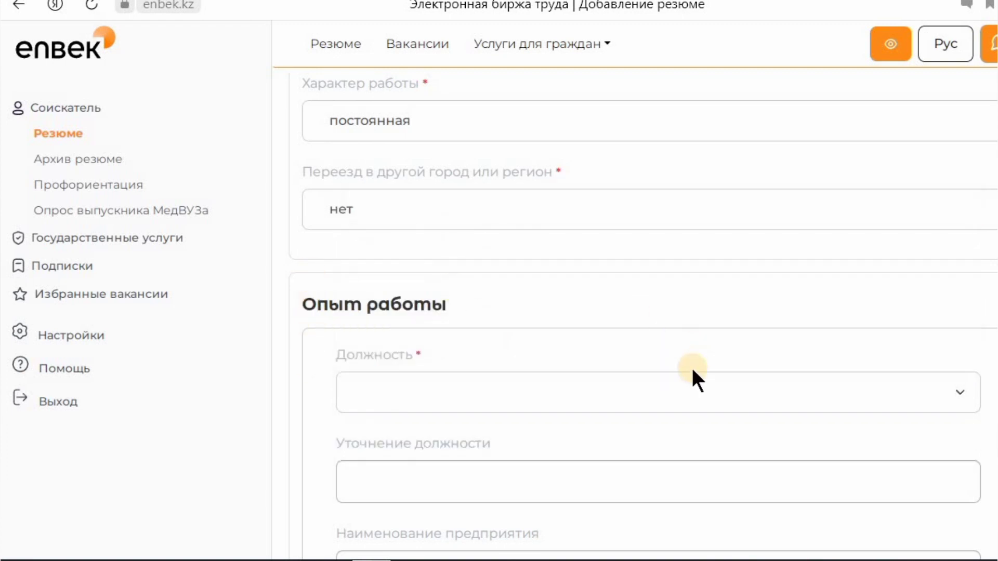
pyautogui.scroll(-1, 676, 382)
pyautogui.scroll(-1, 661, 385)
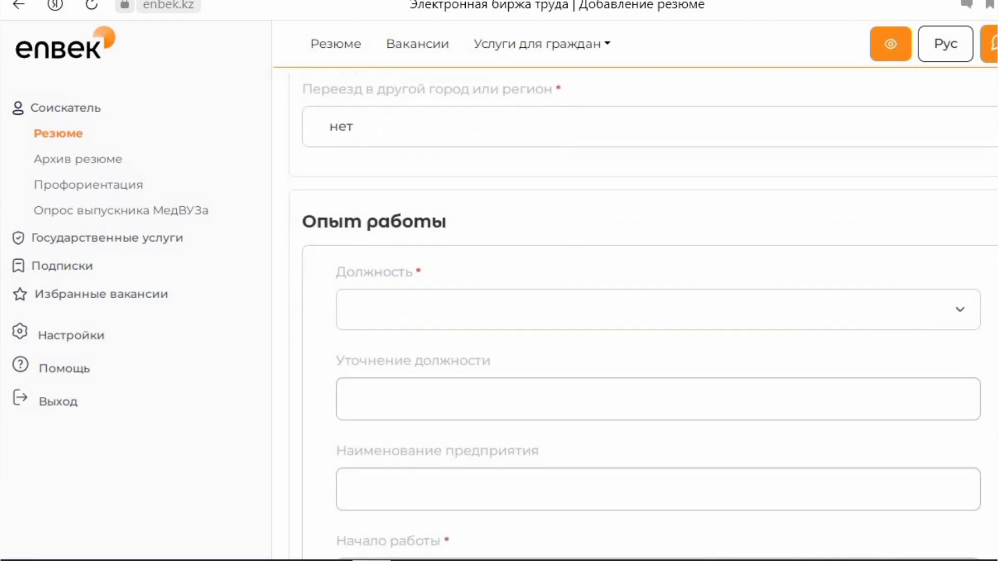
# - Set the previous job title to Повар with the refinement пекарь
pyautogui.click(962, 318)
pyautogui.scroll(3, 563, 254)
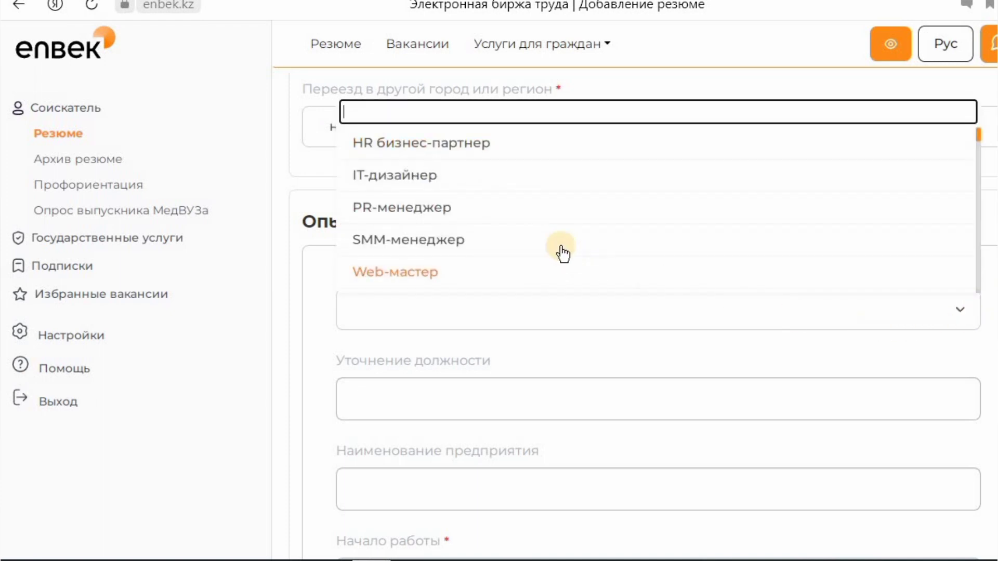
pyautogui.scroll(-10, 563, 253)
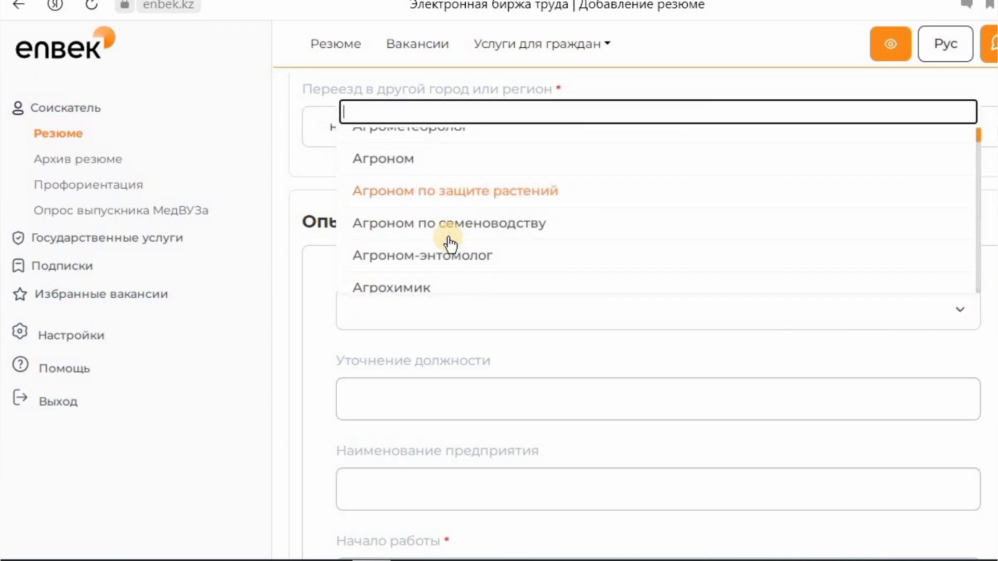
pyautogui.scroll(-10, 450, 242)
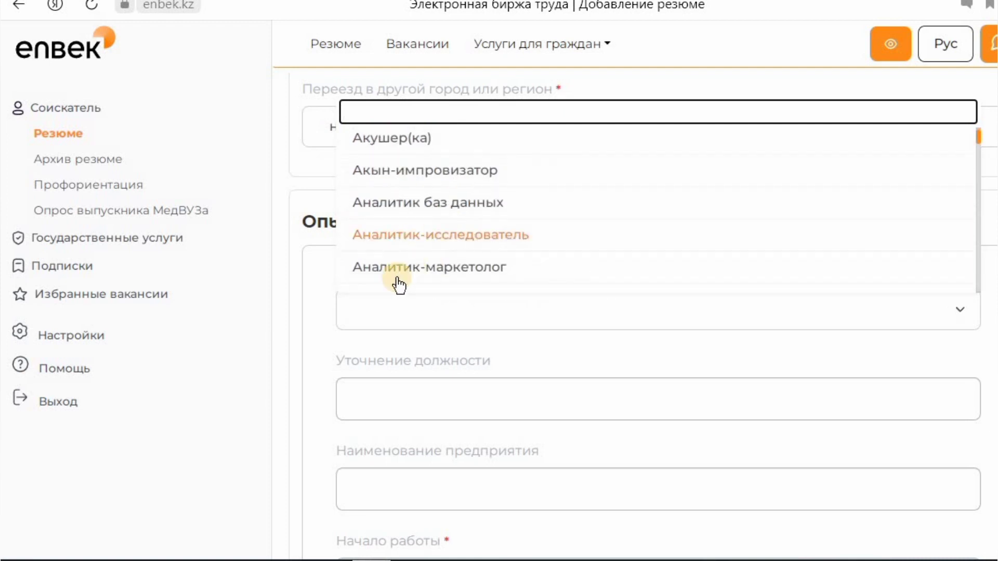
pyautogui.scroll(-10, 414, 211)
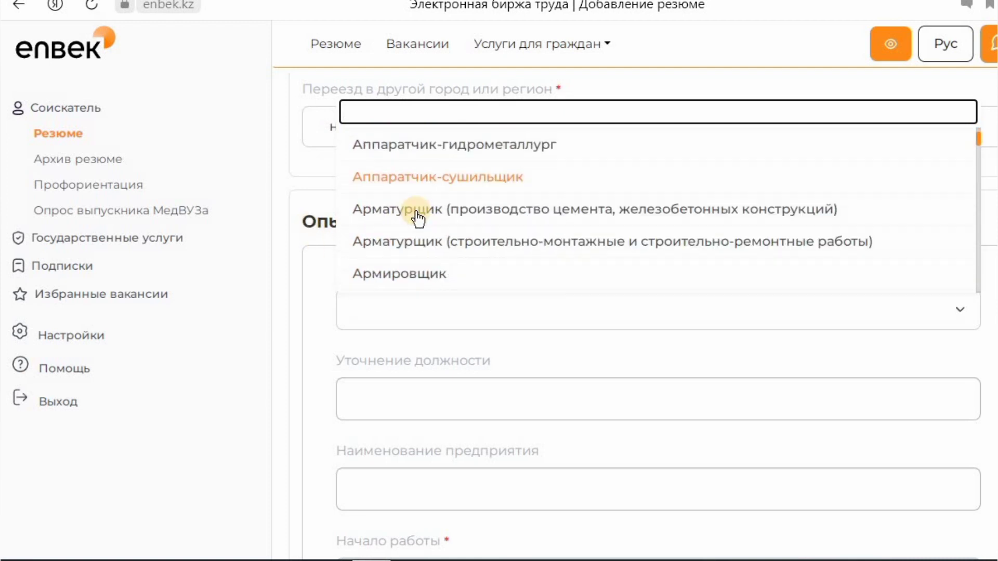
pyautogui.scroll(-5, 416, 224)
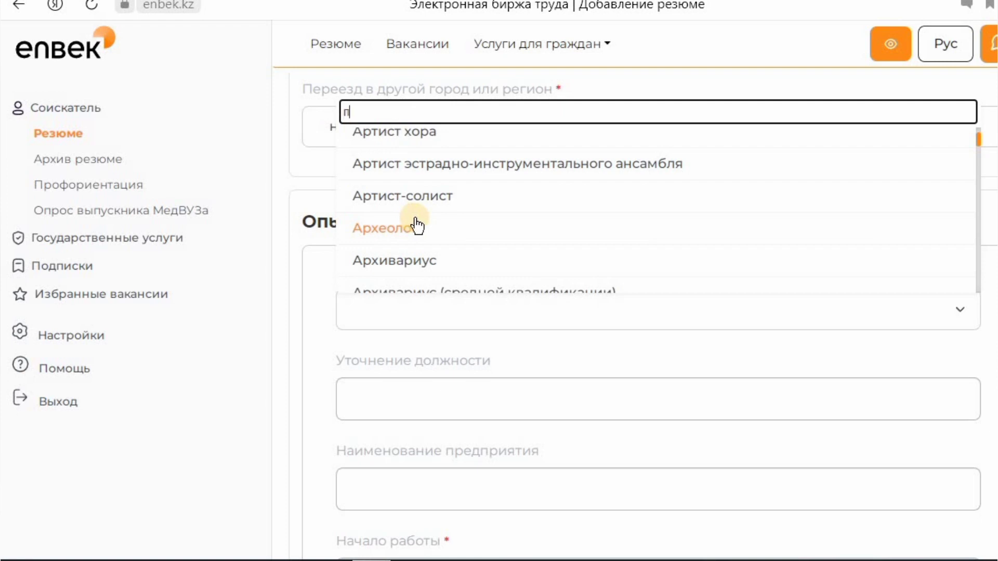
pyautogui.write('ов')
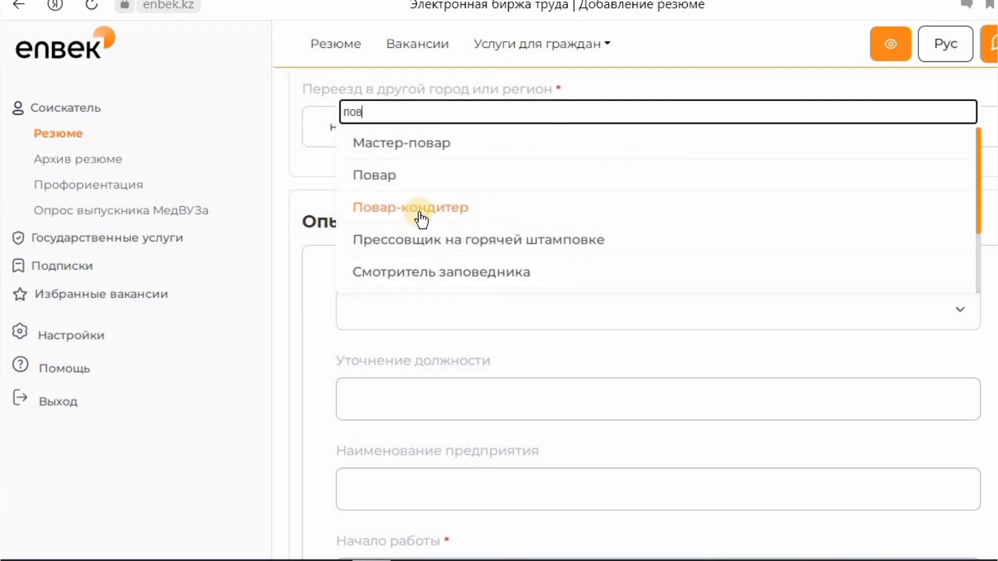
pyautogui.click(419, 182)
pyautogui.click(449, 388)
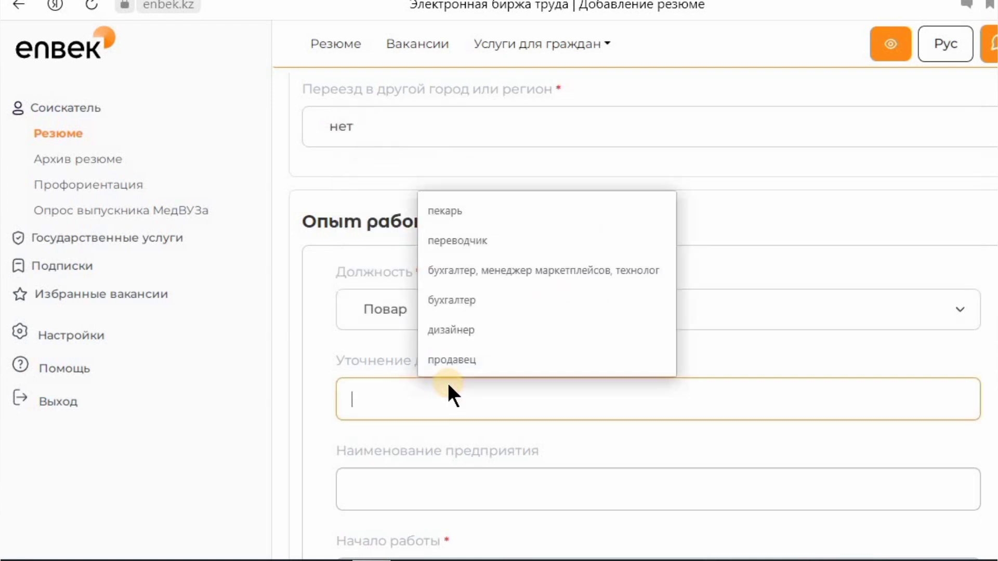
pyautogui.click(483, 219)
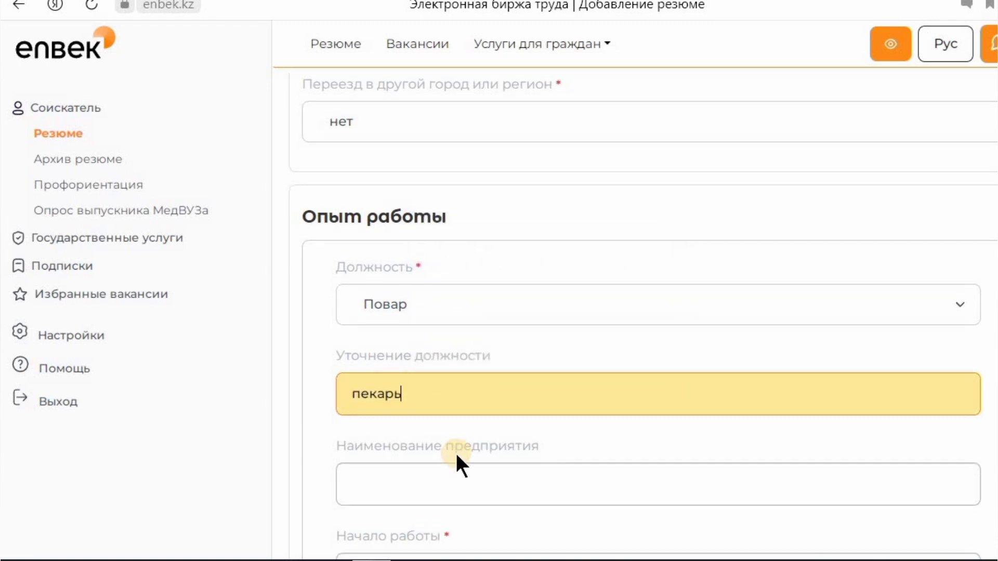
pyautogui.scroll(-6, 456, 458)
# - Enter ИП А.Айс as the employer's company name
pyautogui.click(424, 151)
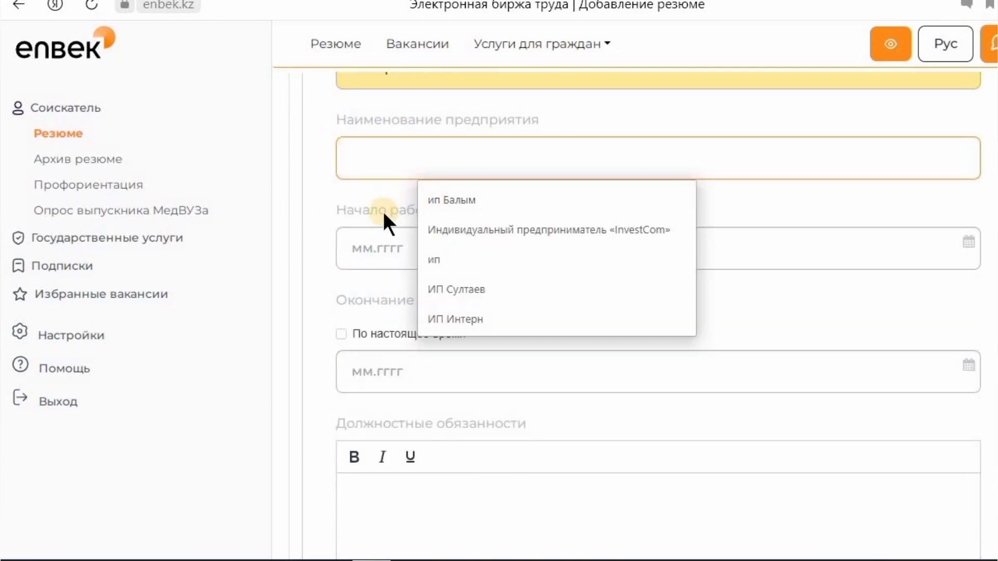
pyautogui.scroll(3, 384, 244)
pyautogui.click(451, 269)
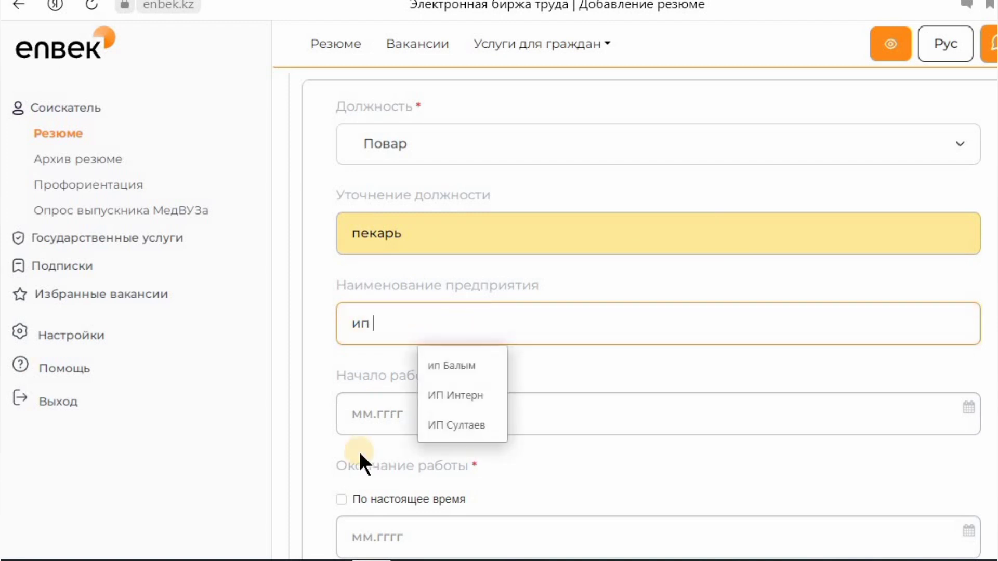
pyautogui.write('Ф')
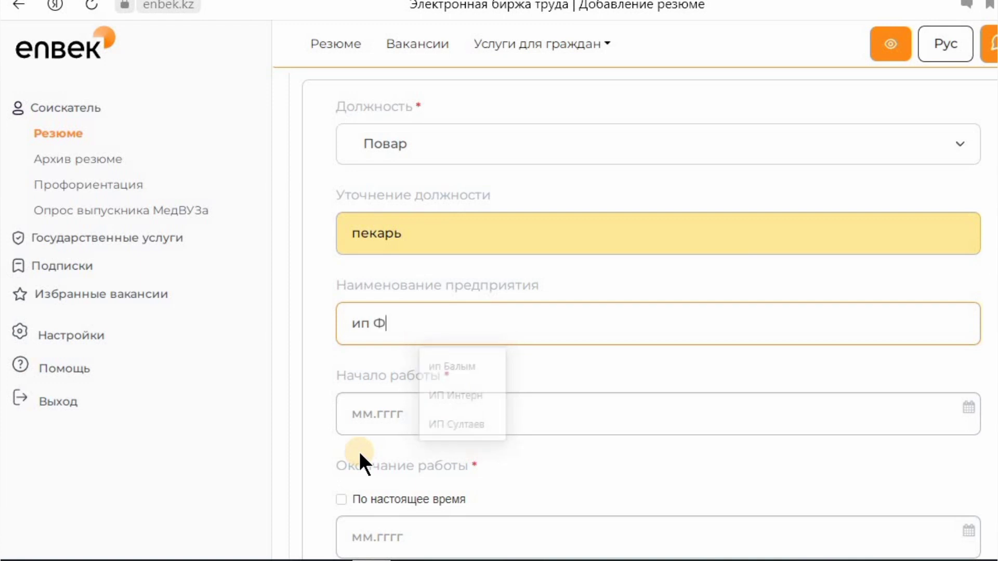
pyautogui.press('BackSpace')
pyautogui.press('BackSpace')
pyautogui.press('BackSpace')
pyautogui.press('BackSpace')
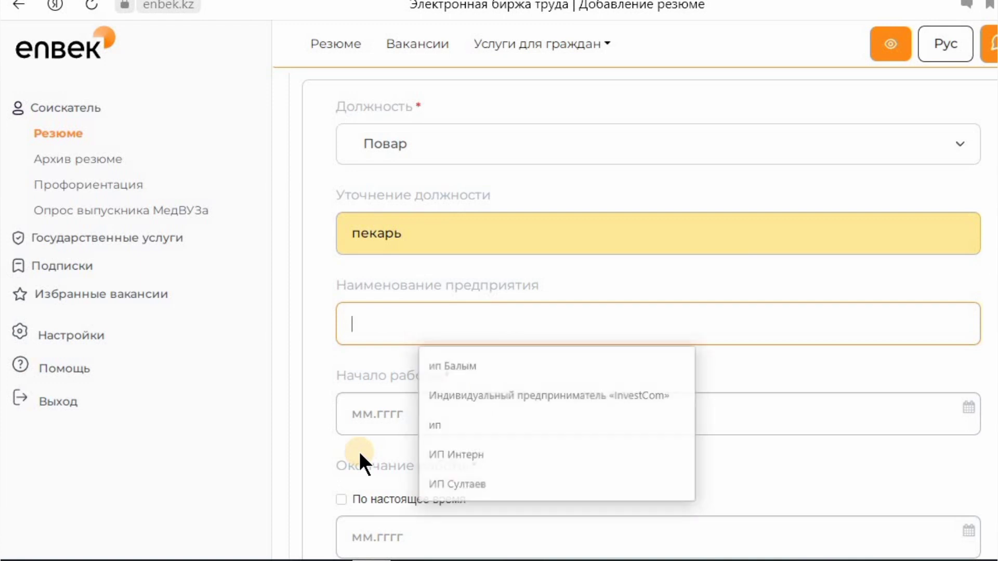
pyautogui.write('ИП')
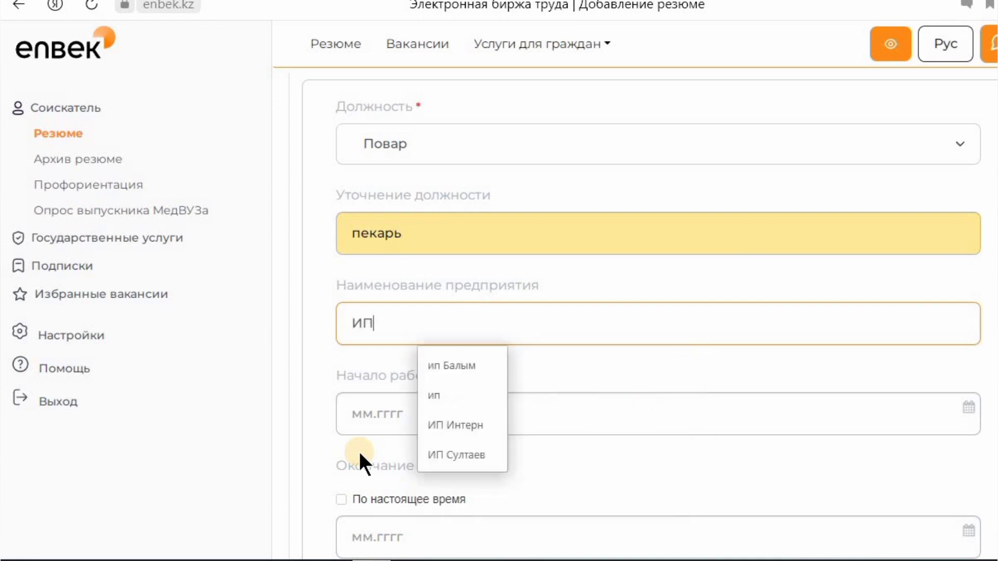
pyautogui.write(' Аю')
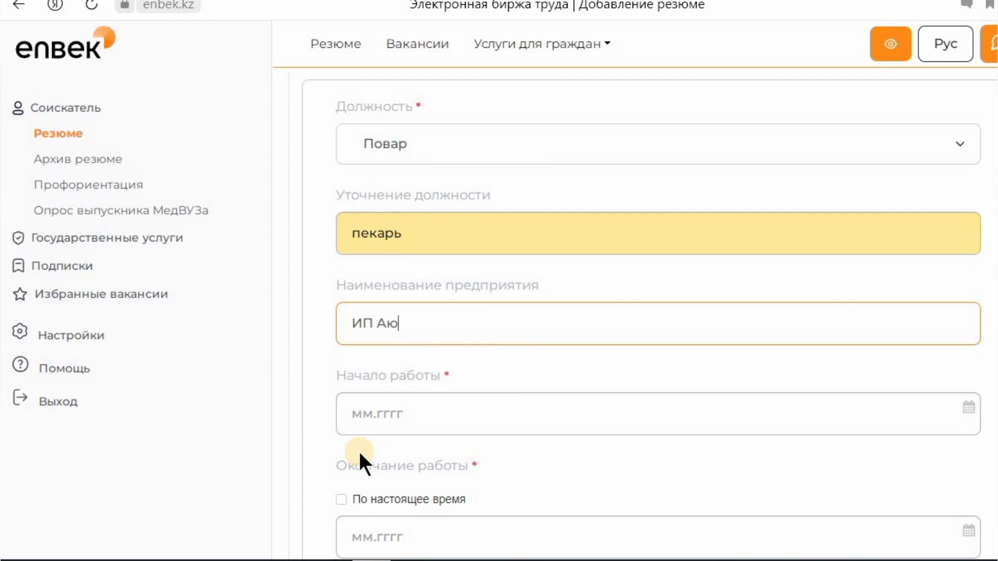
pyautogui.press('BackSpace')
pyautogui.write('.Айс')
pyautogui.scroll(-3, 447, 280)
# - Set the work period from June 2022 (06.2022) to December 2022 (12.2022)
pyautogui.click(438, 247)
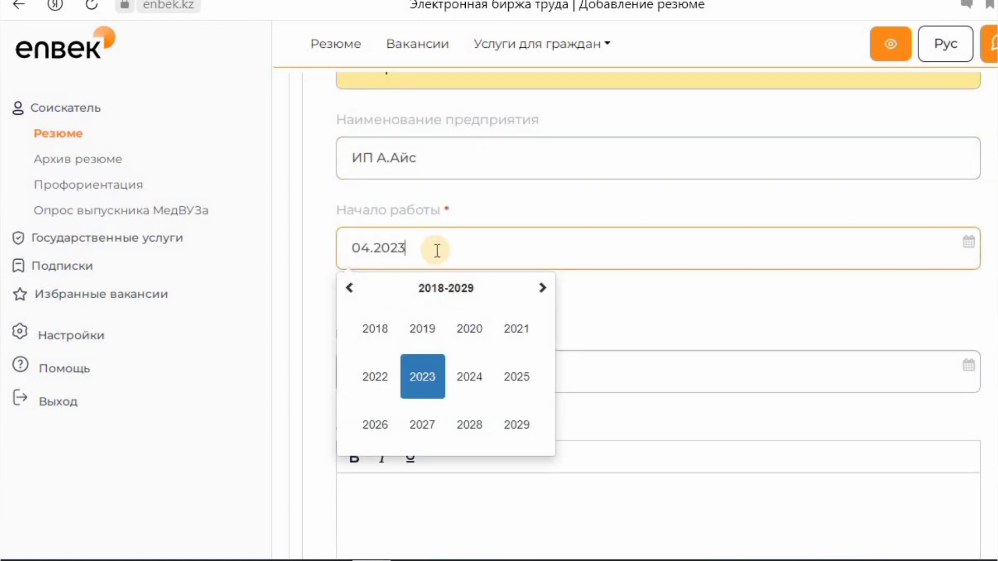
pyautogui.click(393, 385)
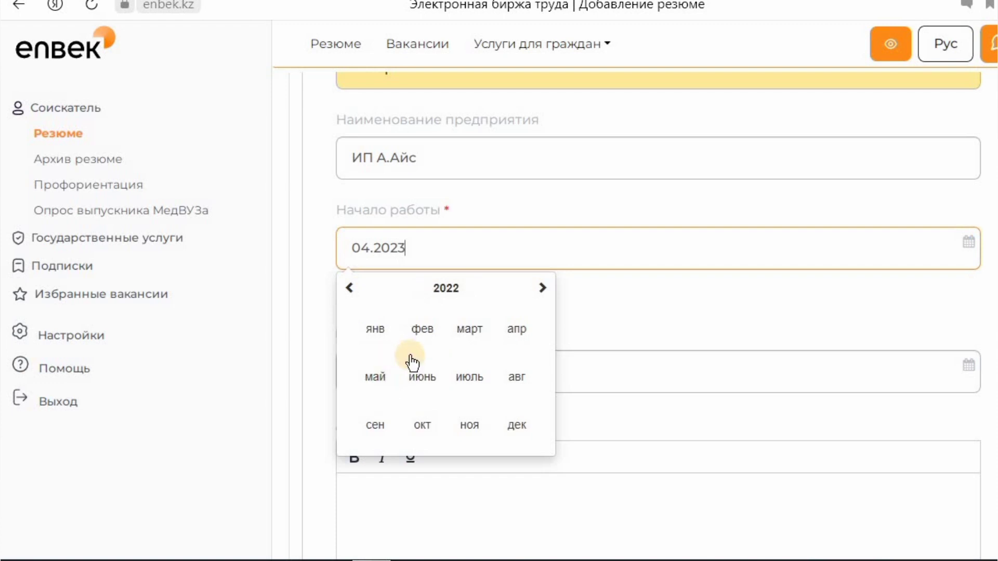
pyautogui.click(422, 385)
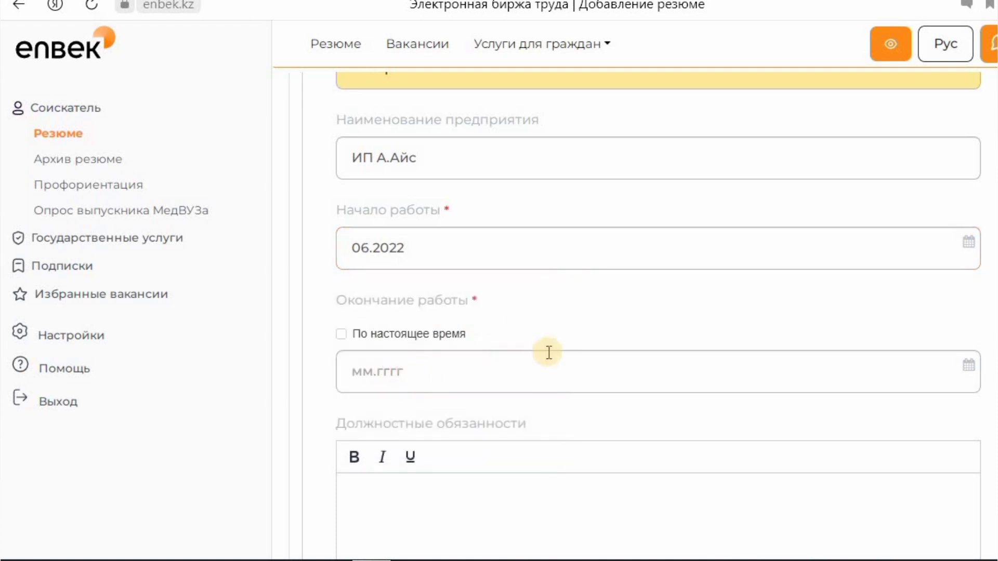
pyautogui.scroll(-3, 545, 354)
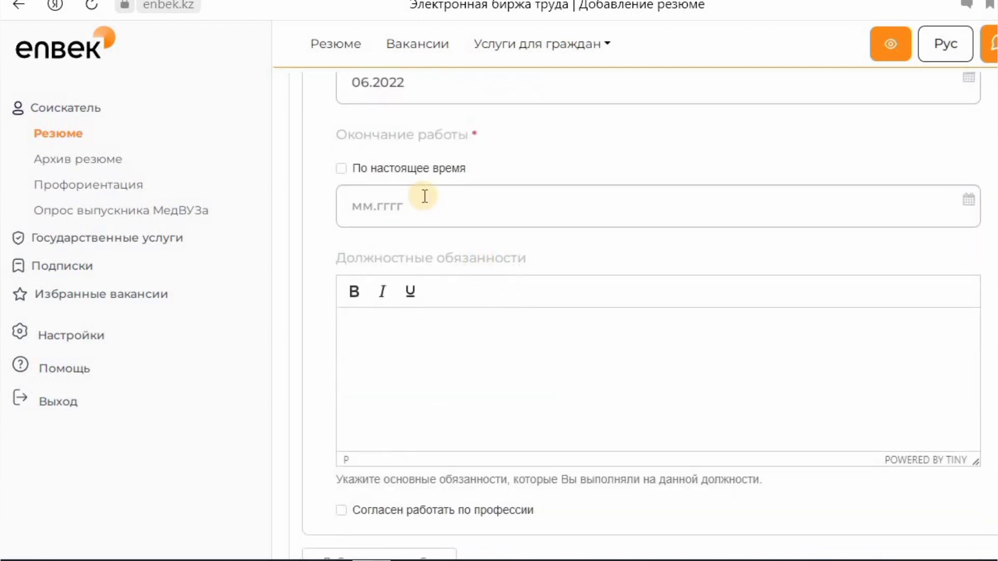
pyautogui.scroll(2, 416, 280)
pyautogui.click(412, 284)
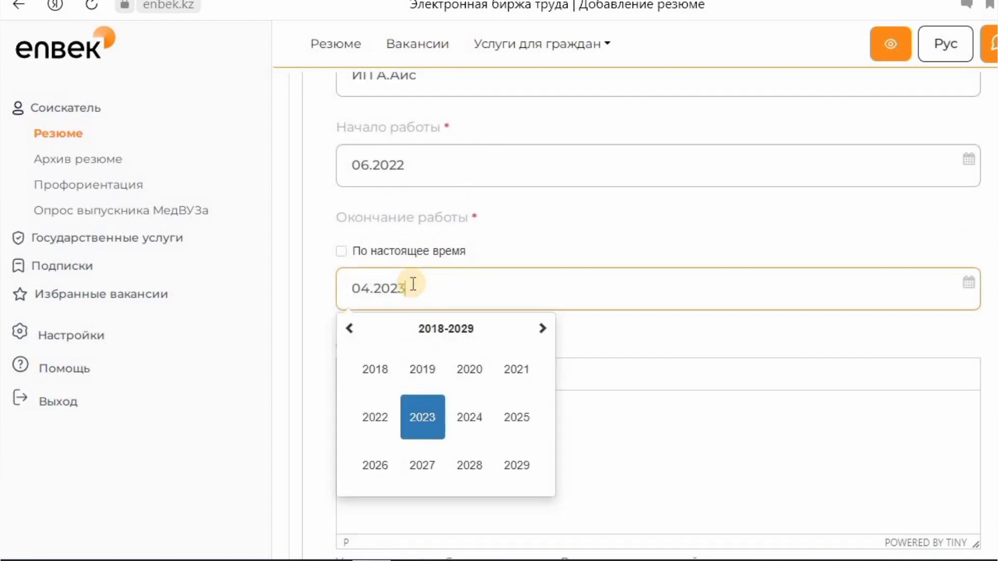
pyautogui.click(384, 423)
pyautogui.click(516, 468)
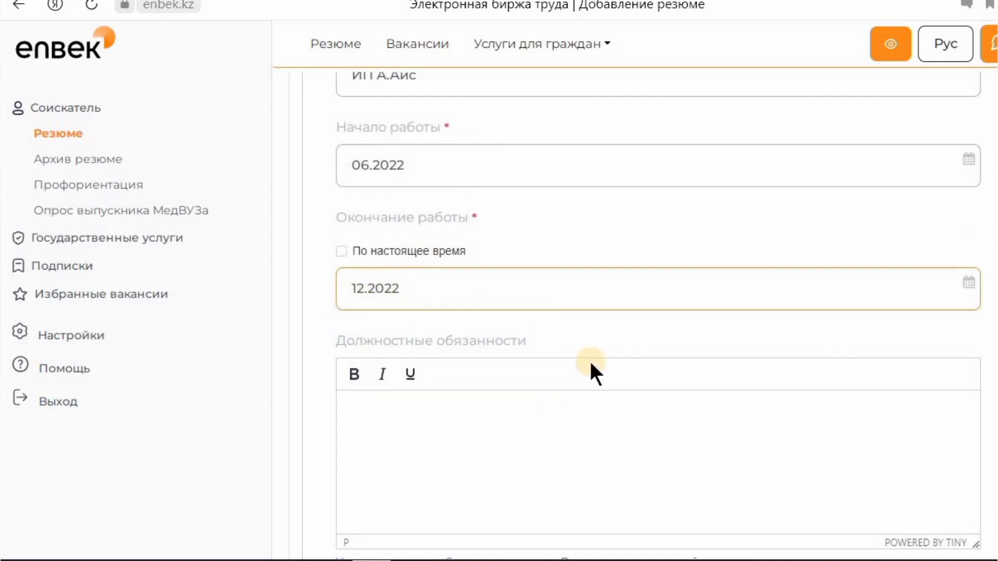
pyautogui.scroll(-9, 571, 401)
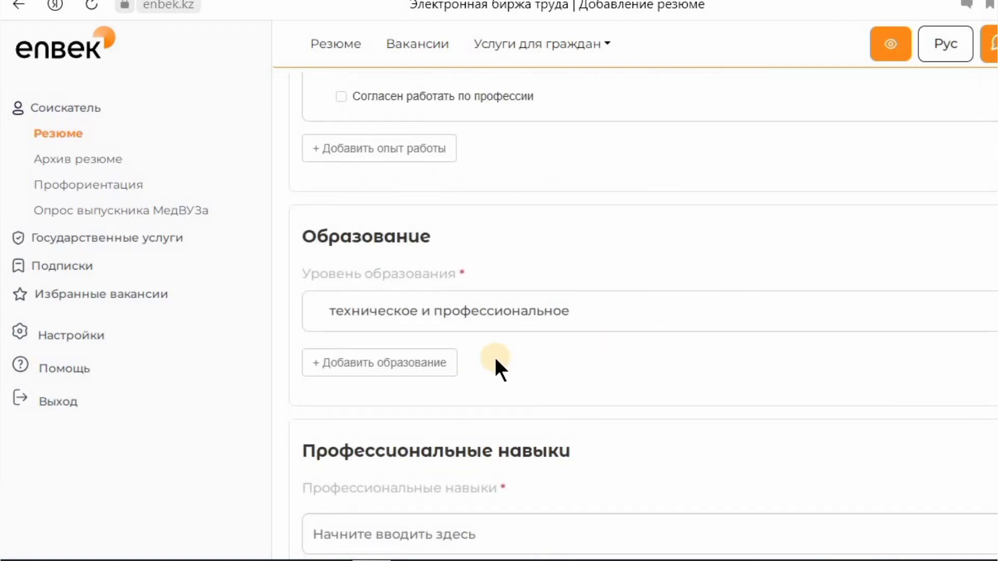
# - Add skills Производство кондитерских изделий, Изготовление мясных продуктов питания and Приготовление полуфабрикатов из рыбы
pyautogui.click(446, 312)
pyautogui.click(447, 312)
pyautogui.scroll(-5, 444, 327)
pyautogui.click(417, 208)
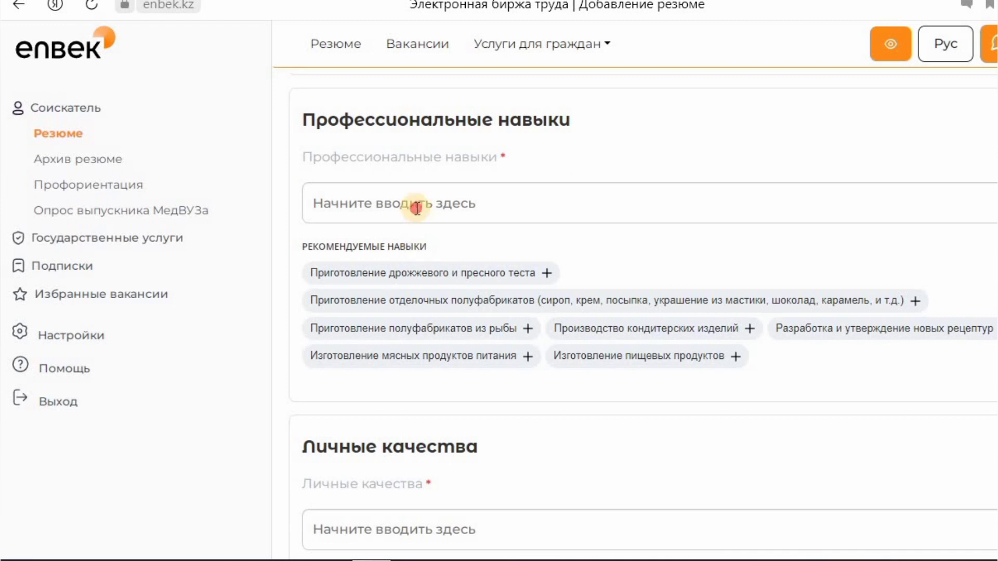
pyautogui.click(602, 333)
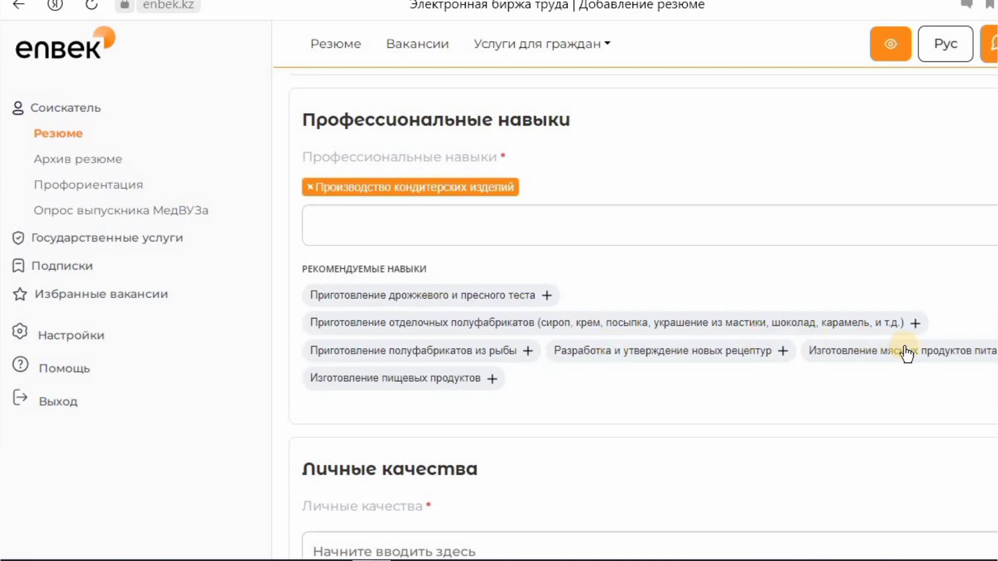
pyautogui.click(535, 352)
pyautogui.click(535, 351)
# - Add personal qualities Ответственность, Самостоятельность и ответственность and Пунктуальность
pyautogui.scroll(-3, 468, 364)
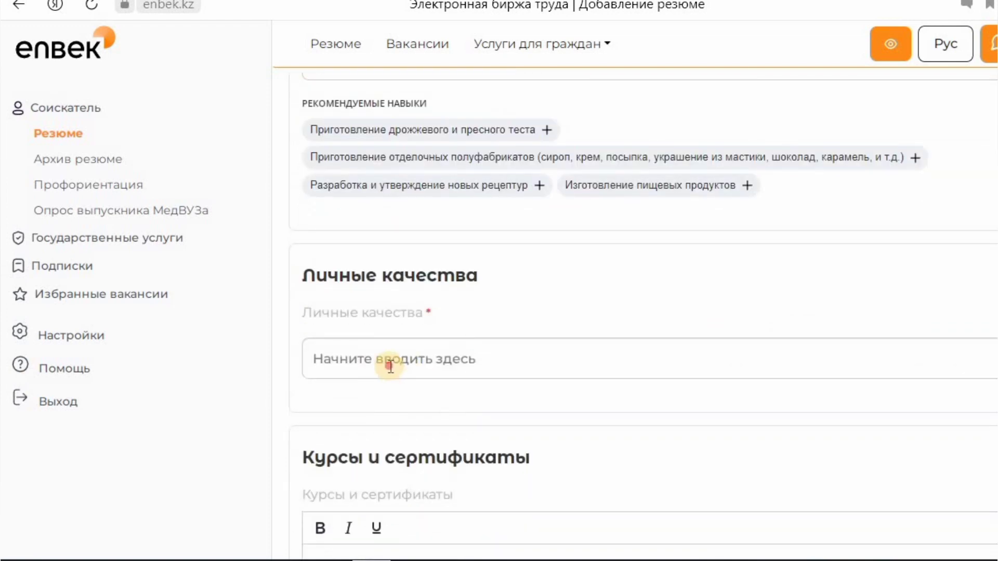
pyautogui.click(390, 364)
pyautogui.click(391, 435)
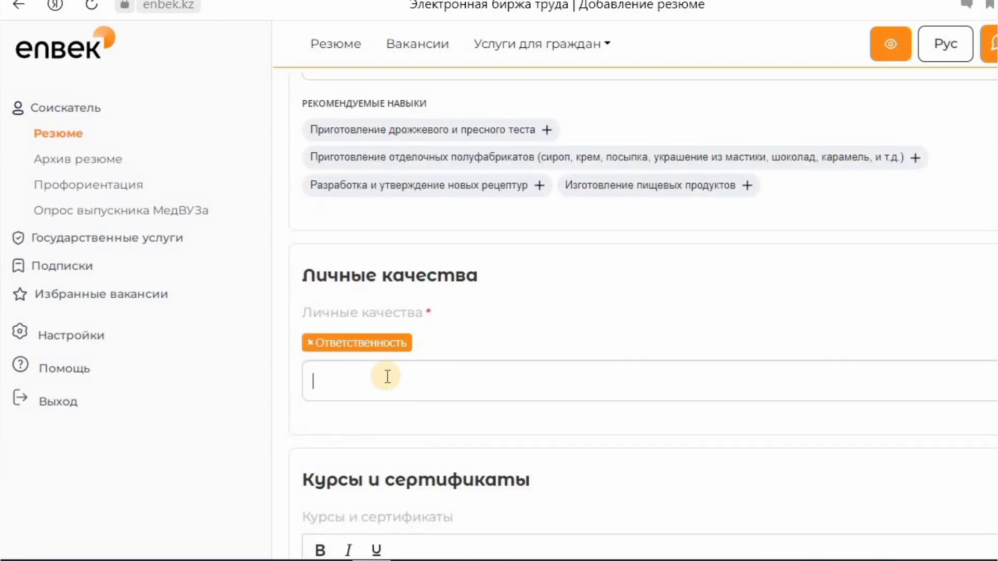
pyautogui.click(397, 382)
pyautogui.click(389, 314)
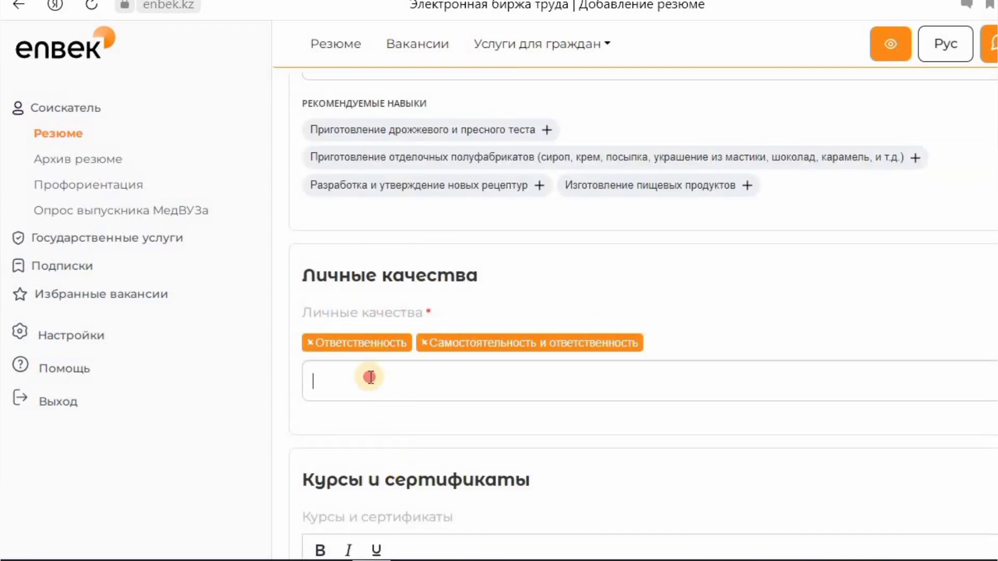
pyautogui.click(367, 376)
pyautogui.scroll(-1, 376, 293)
pyautogui.click(346, 280)
# - Scroll to the bottom, click Сохранить, and review the still-open resume form
pyautogui.scroll(-8, 528, 407)
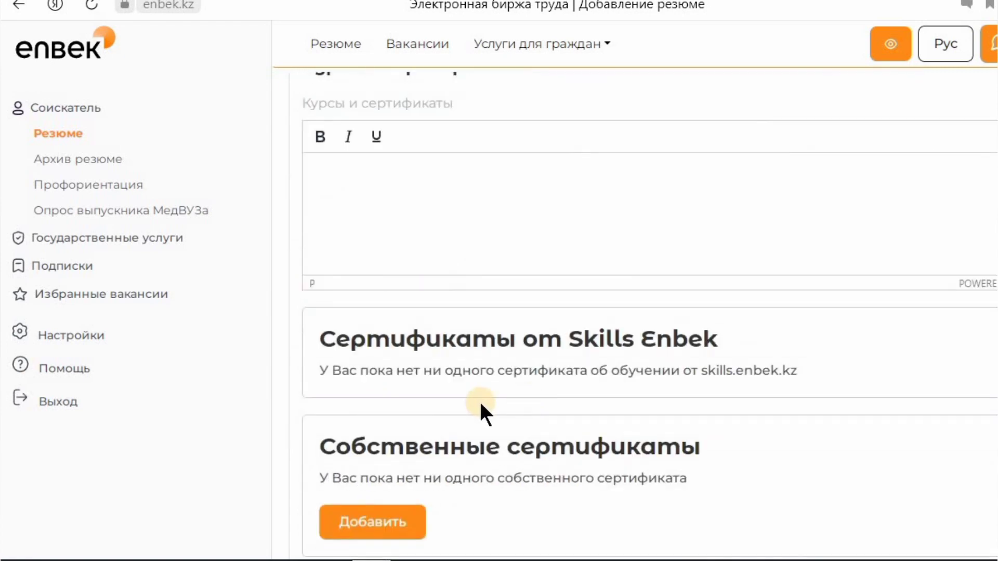
pyautogui.scroll(-15, 486, 403)
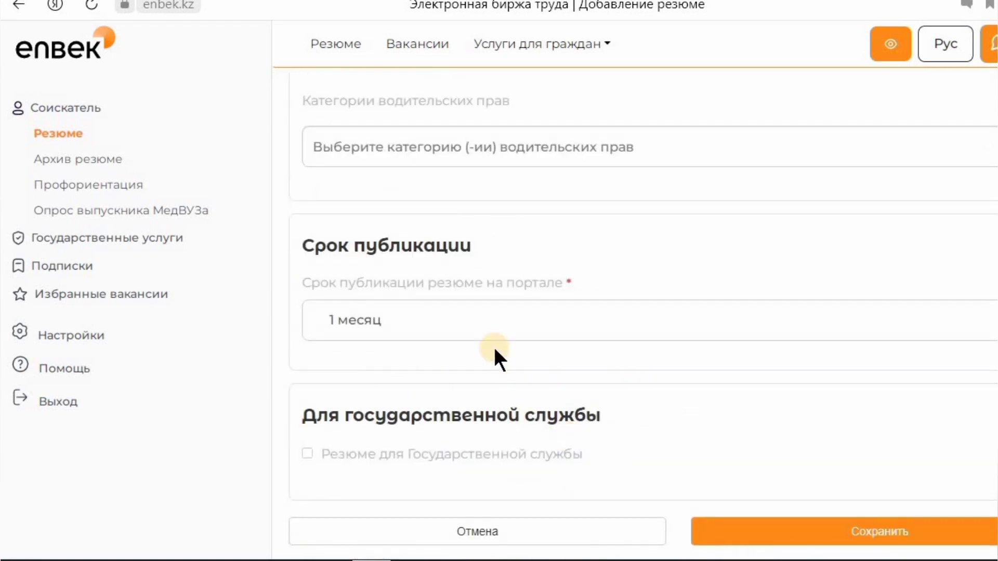
pyautogui.scroll(-2, 494, 499)
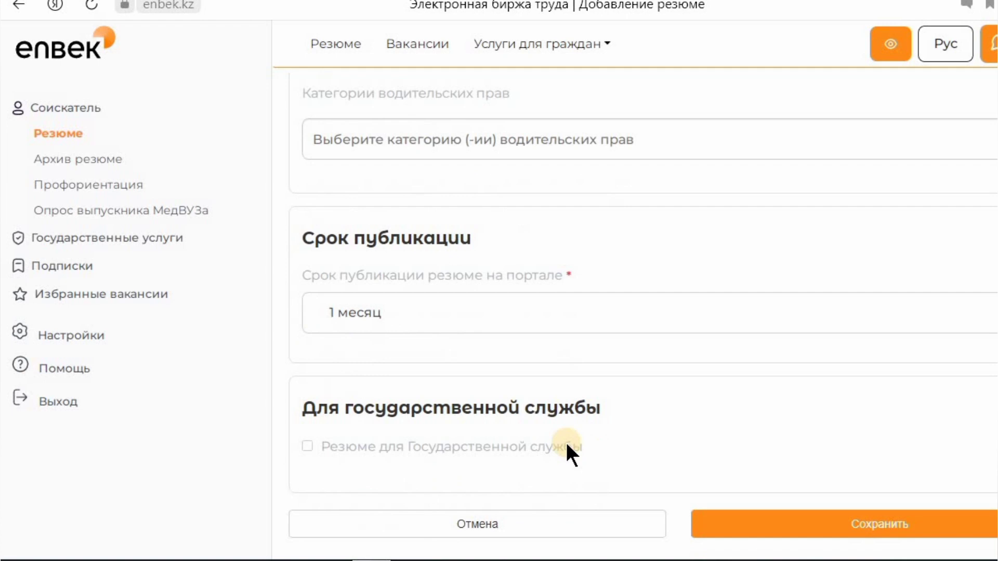
pyautogui.click(823, 522)
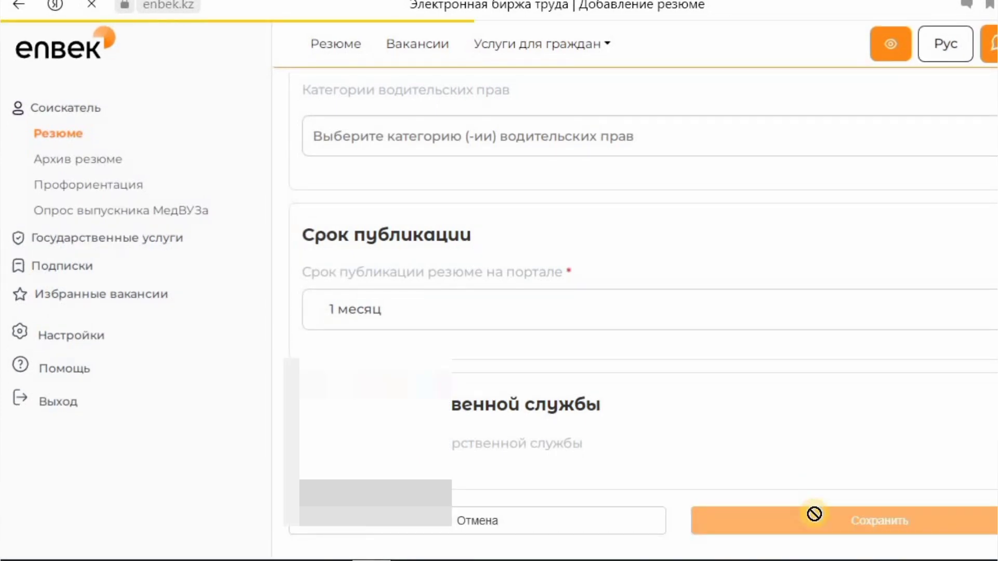
pyautogui.scroll(-10, 588, 323)
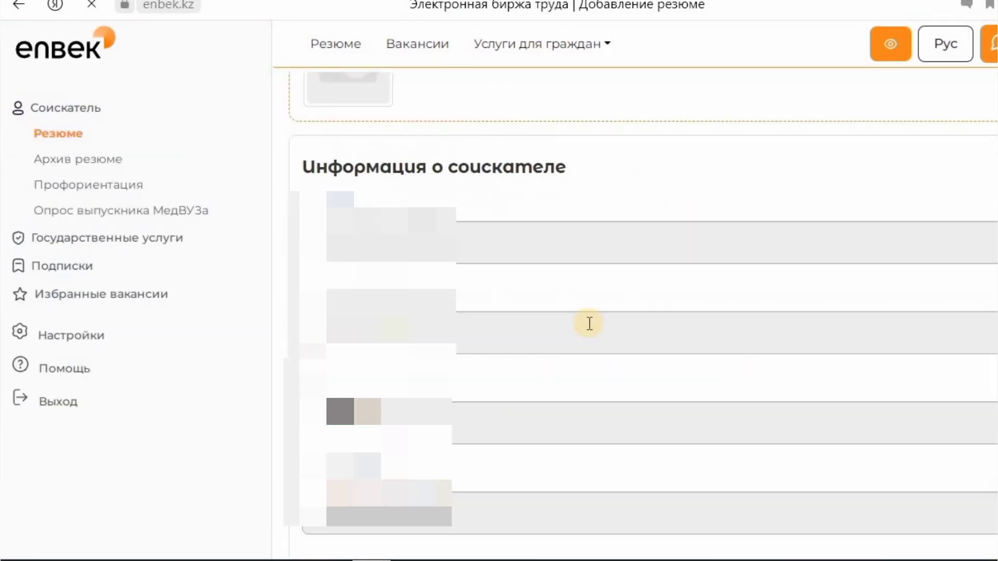
pyautogui.scroll(-20, 568, 370)
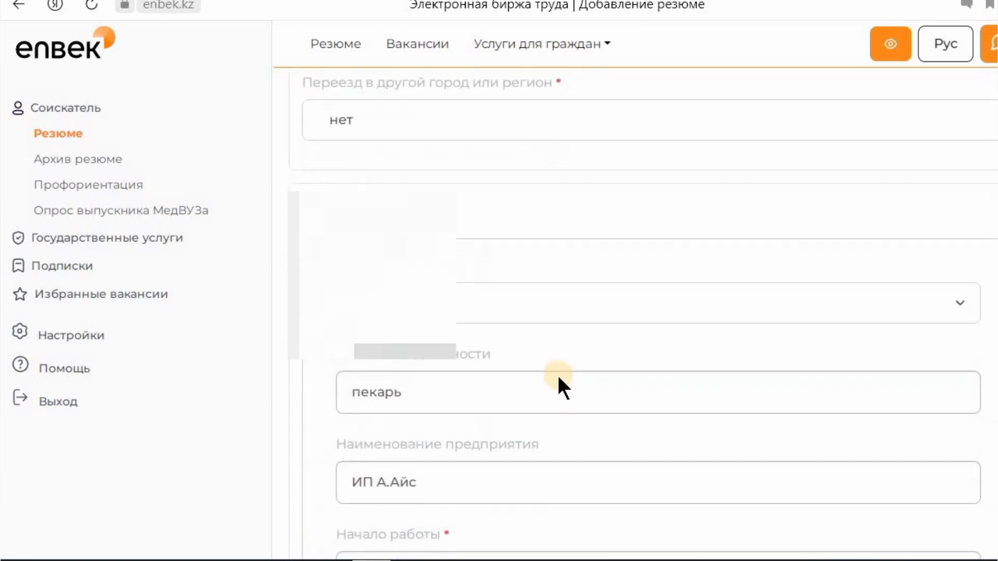
pyautogui.scroll(-5, 468, 364)
pyautogui.scroll(-2, 416, 328)
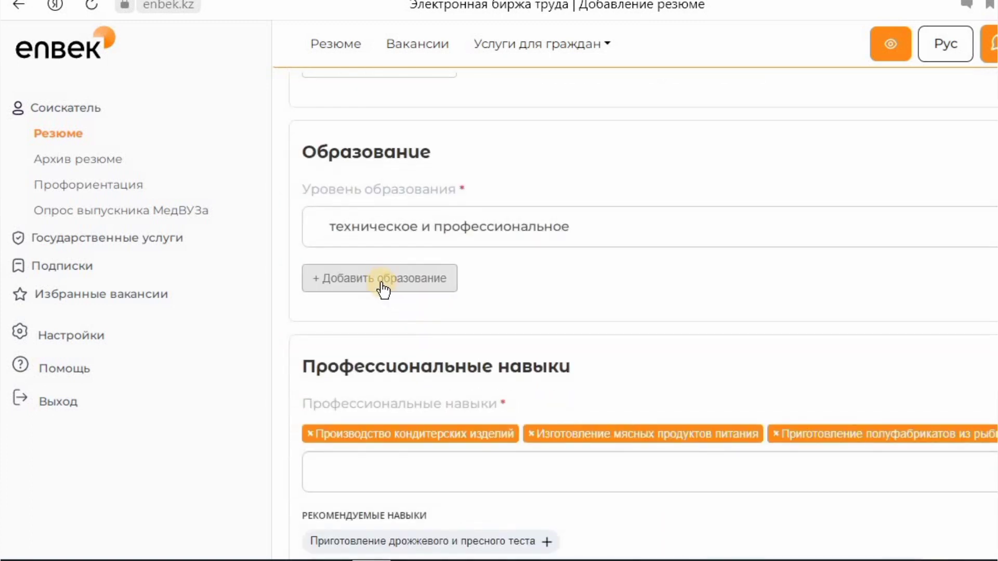
# - Add an education entry of type учебный центр на предприятии named Курс Повара
pyautogui.click(383, 279)
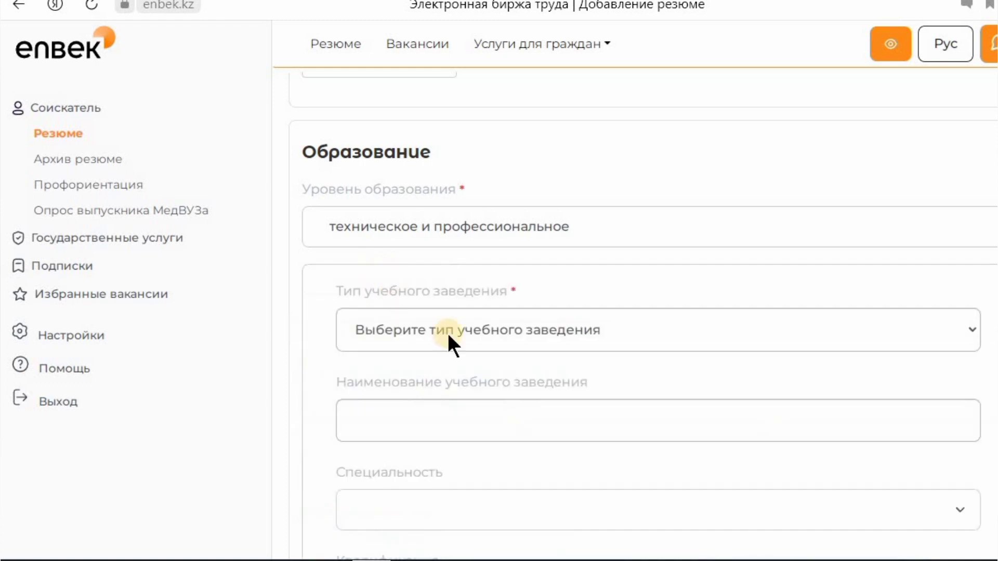
pyautogui.click(454, 333)
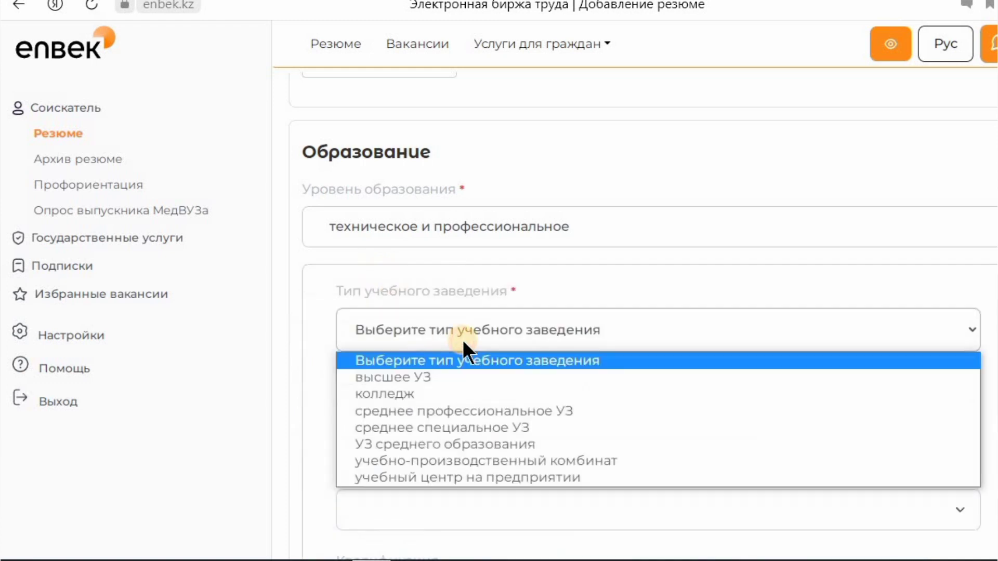
pyautogui.click(454, 477)
pyautogui.click(417, 419)
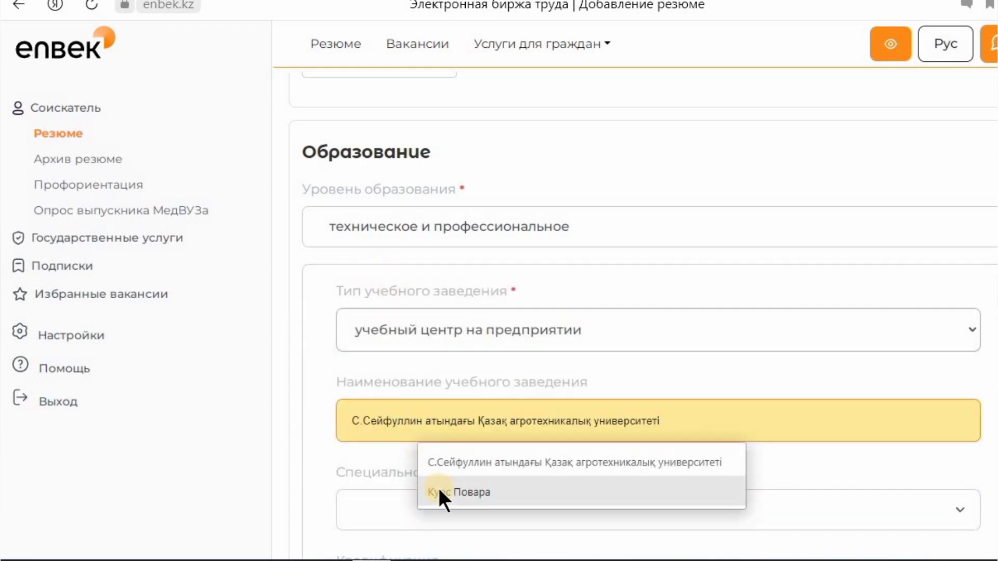
pyautogui.click(438, 493)
pyautogui.scroll(-4, 445, 406)
# - Set the specialty to 6M073500-Пищевая безопасность
pyautogui.click(382, 260)
pyautogui.click(374, 262)
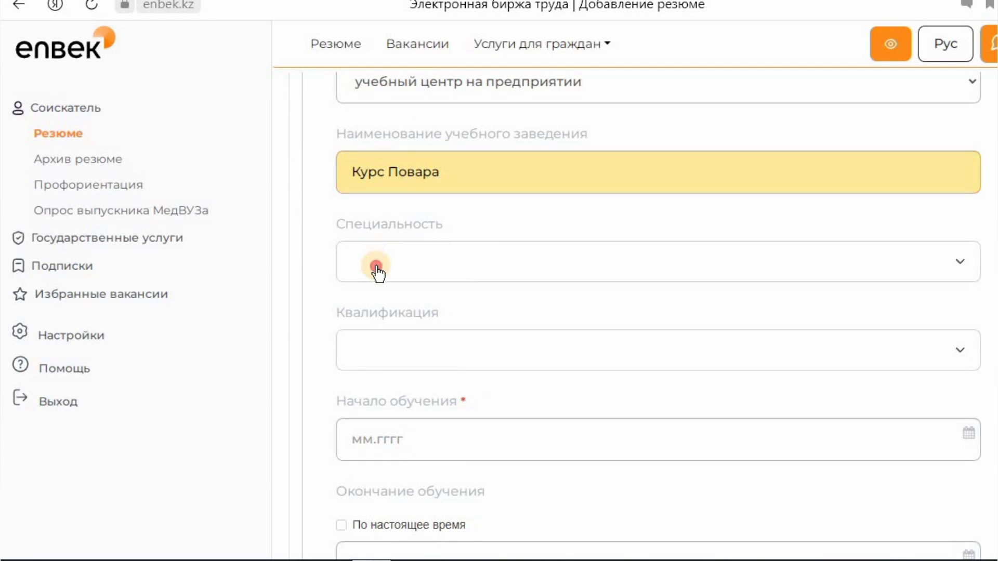
pyautogui.click(534, 258)
pyautogui.scroll(-4, 486, 338)
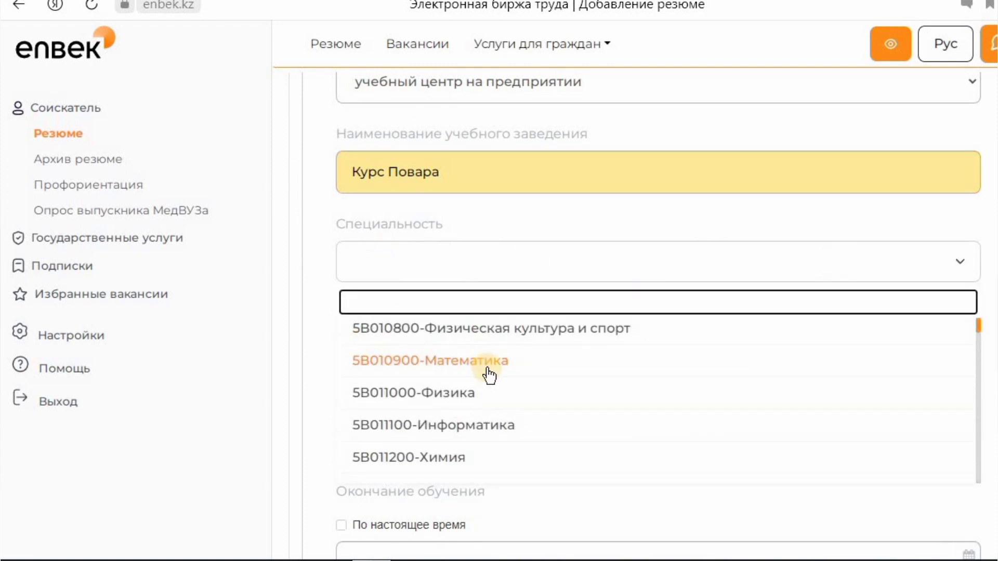
pyautogui.write('пов')
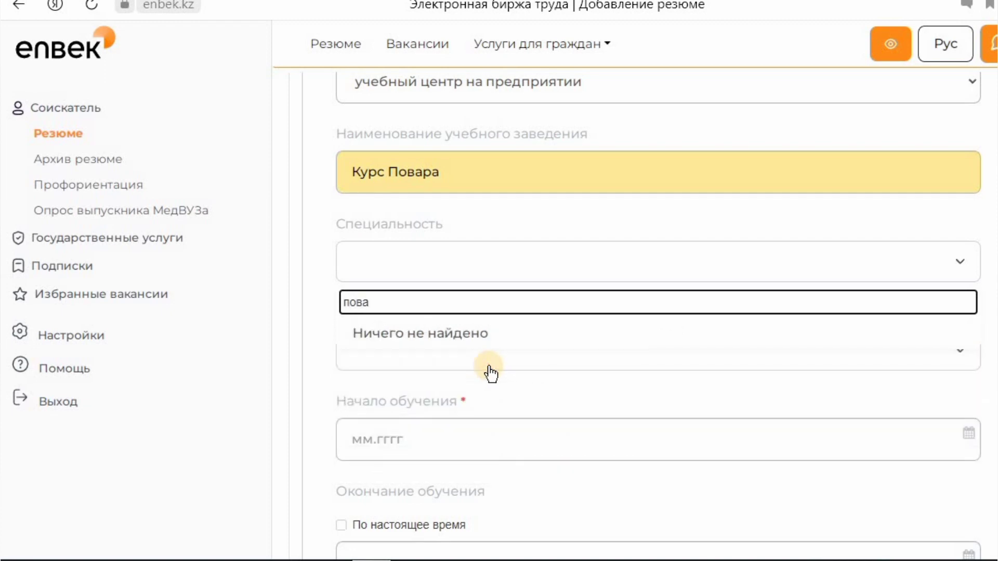
pyautogui.press('BackSpace')
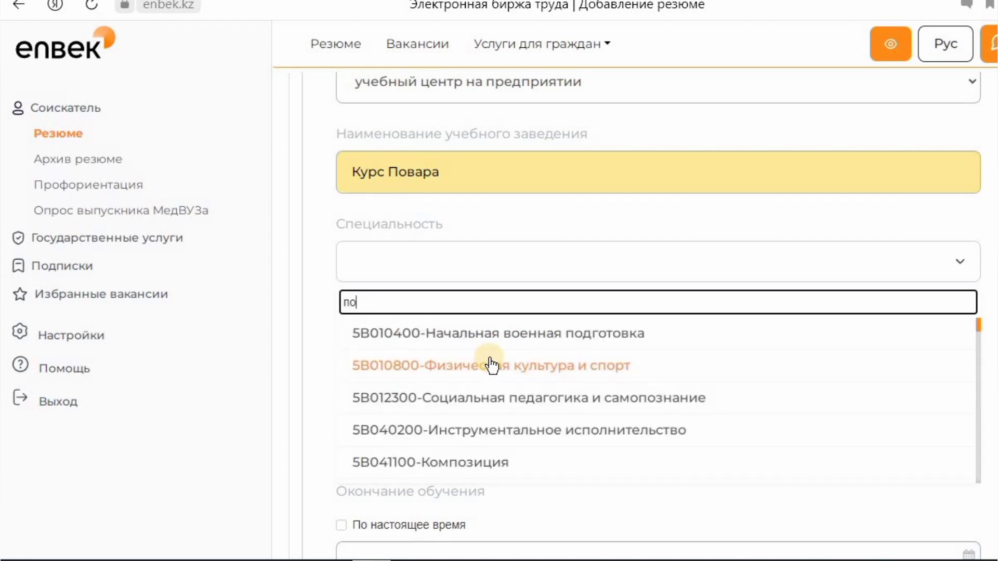
pyautogui.press('BackSpace')
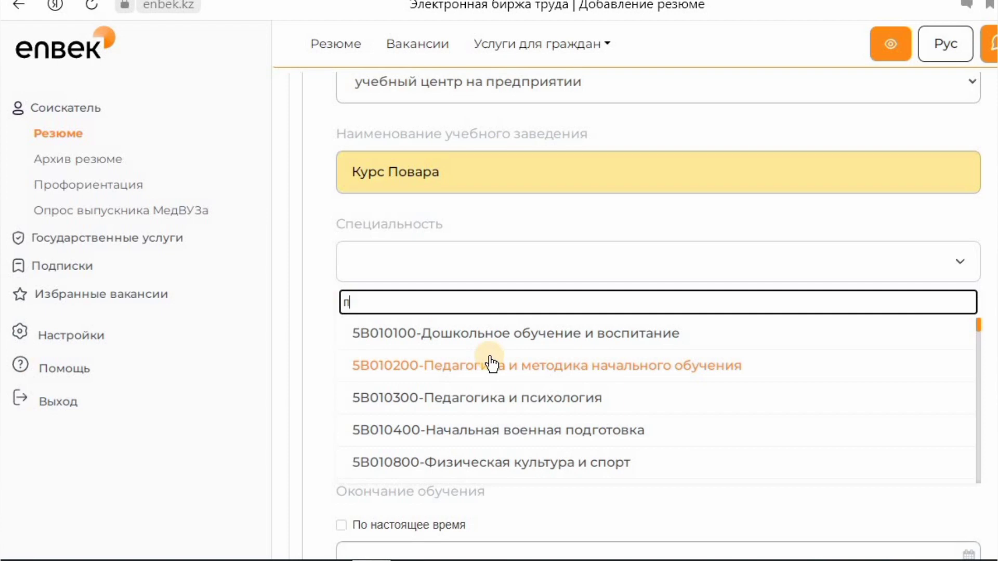
pyautogui.scroll(-10, 492, 364)
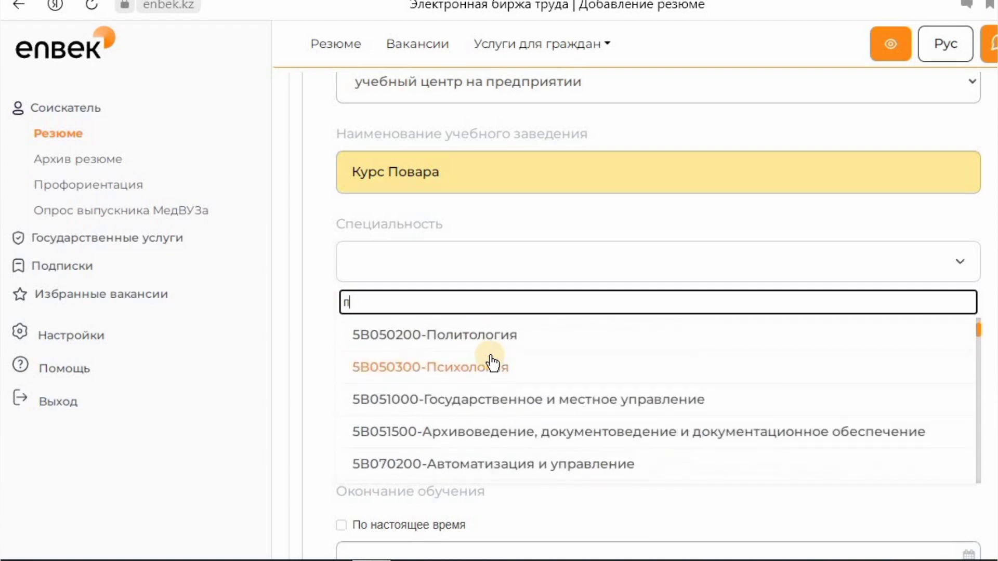
pyautogui.scroll(-3, 492, 362)
pyautogui.scroll(6, 492, 362)
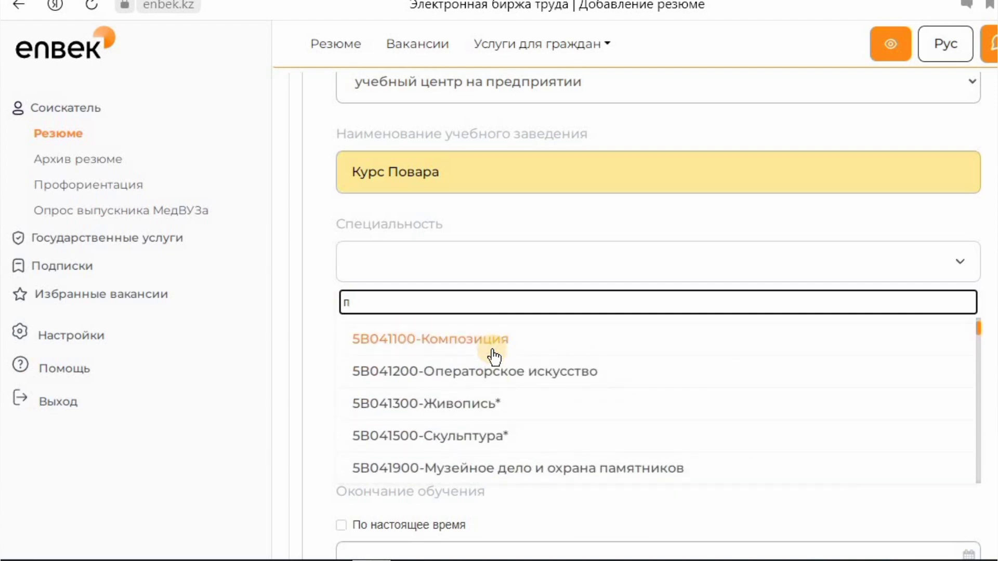
pyautogui.scroll(-10, 494, 358)
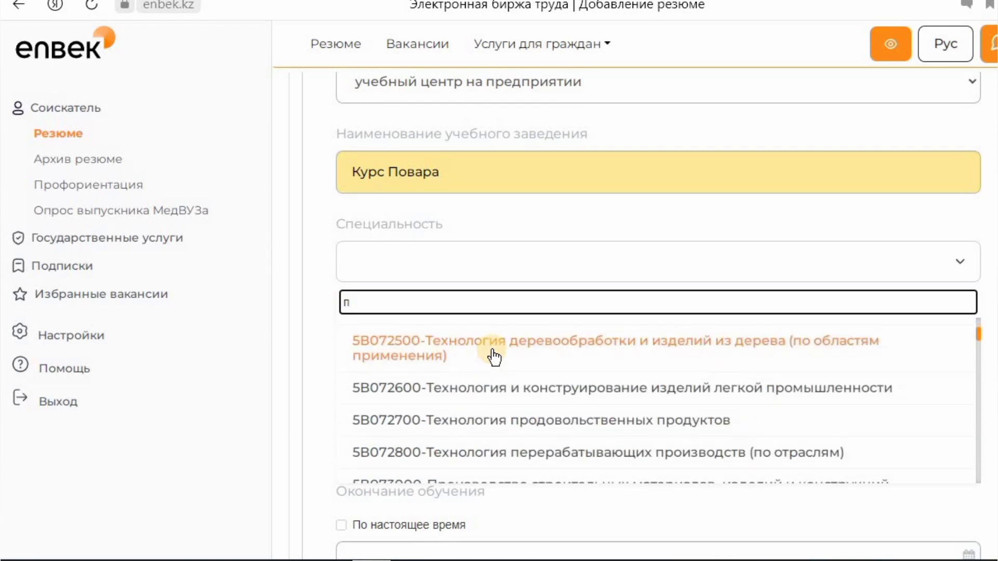
pyautogui.write('о')
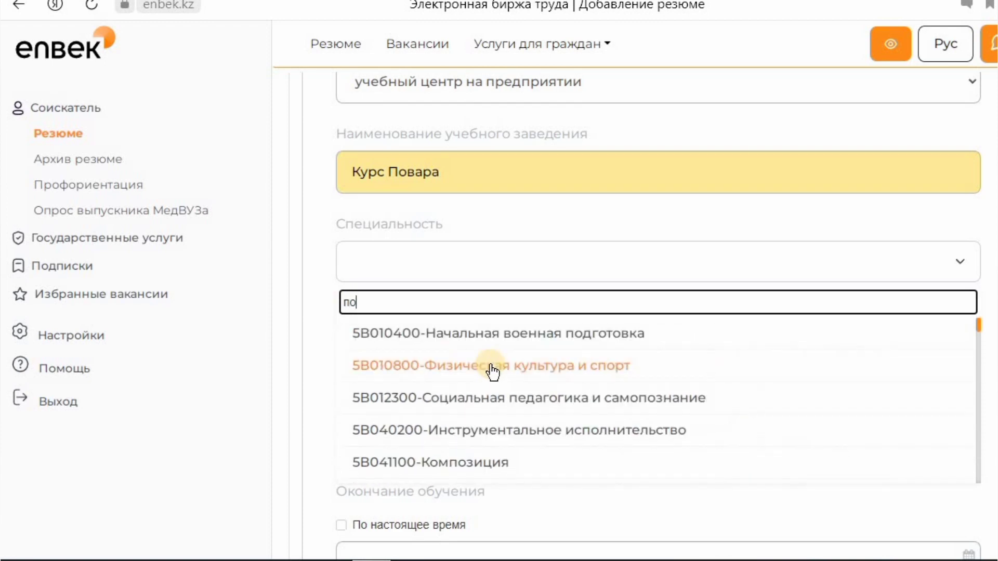
pyautogui.press('BackSpace')
pyautogui.press('BackSpace')
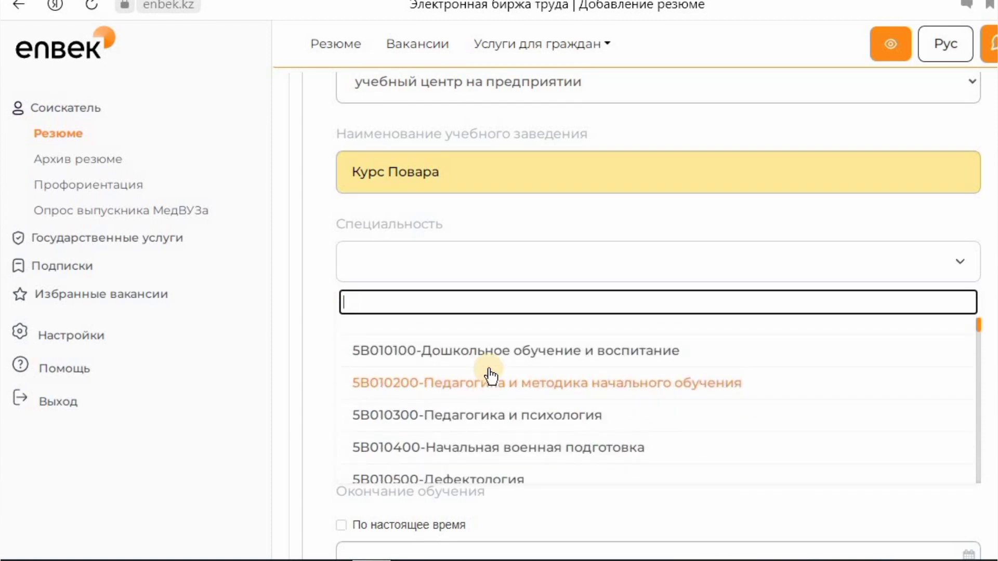
pyautogui.write('по')
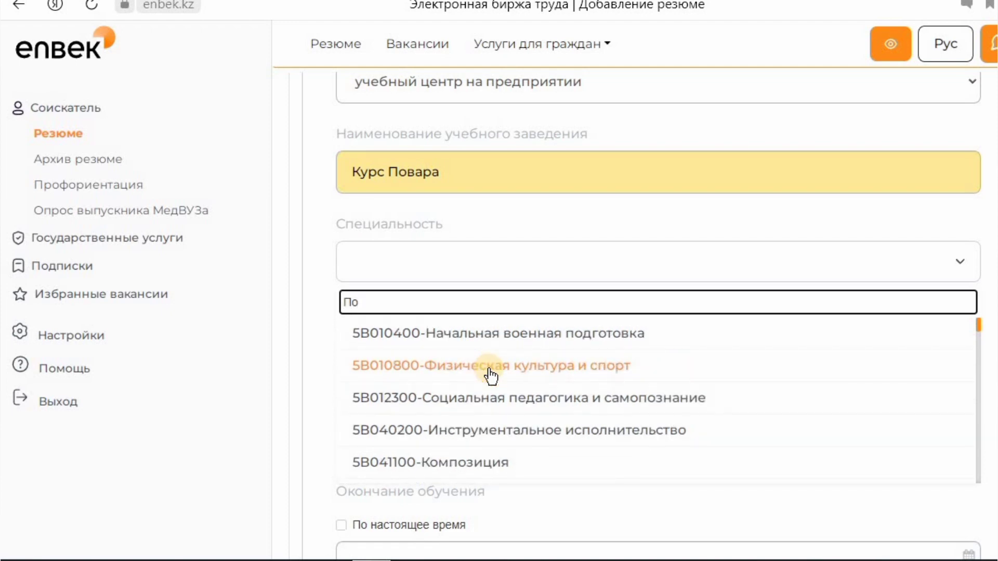
pyautogui.write('в')
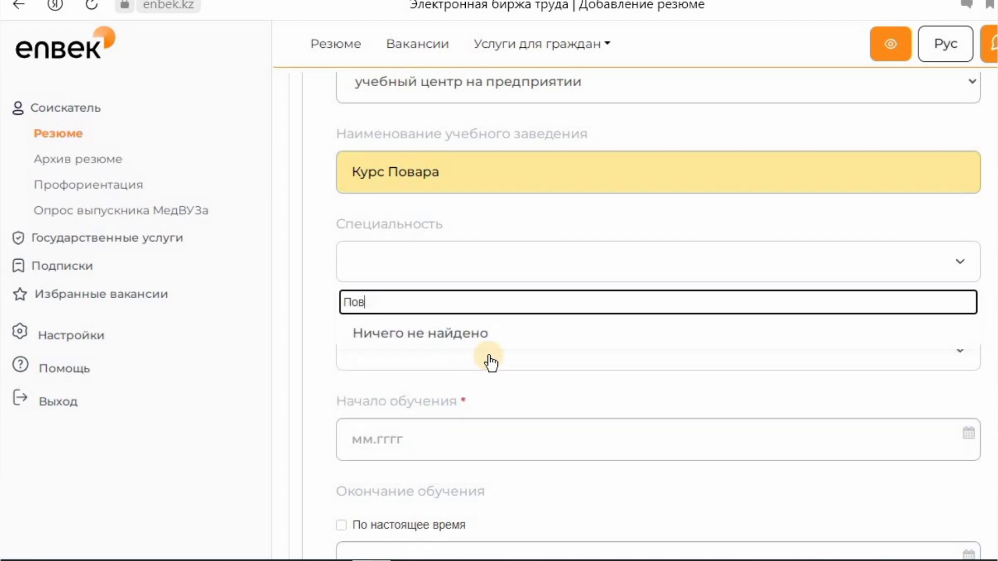
pyautogui.press('BackSpace')
pyautogui.press('BackSpace')
pyautogui.scroll(-10, 488, 369)
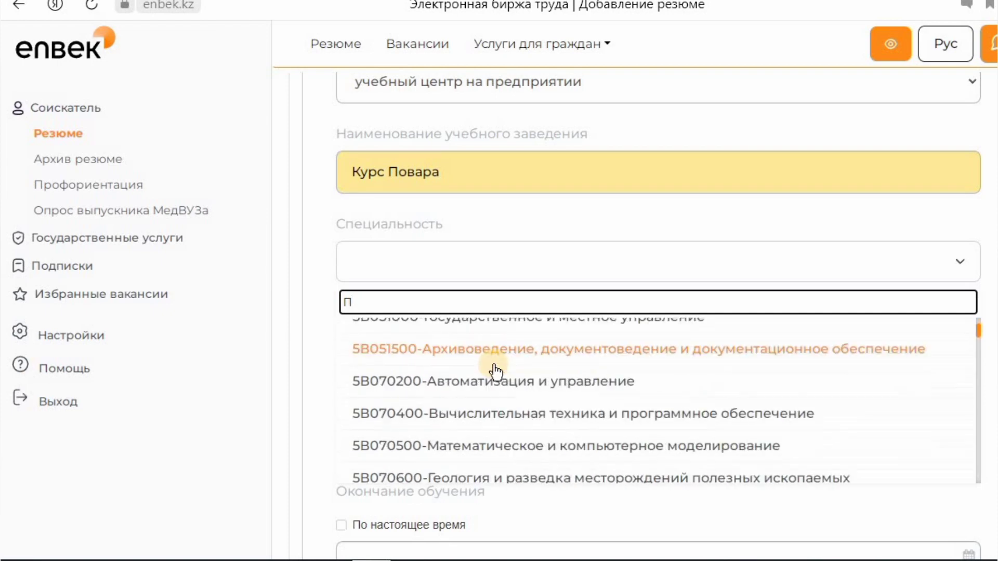
pyautogui.scroll(-9, 495, 372)
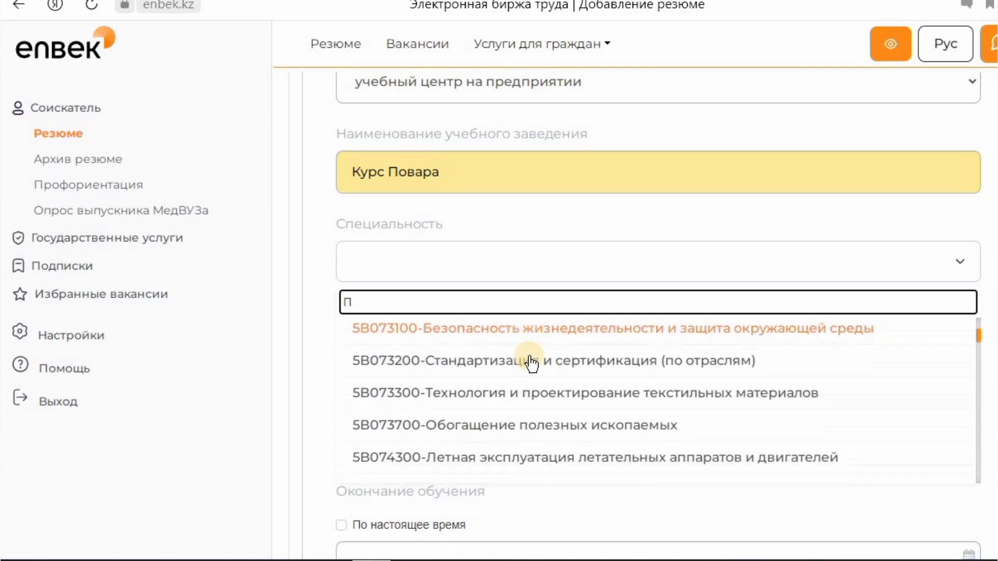
pyautogui.scroll(-10, 531, 364)
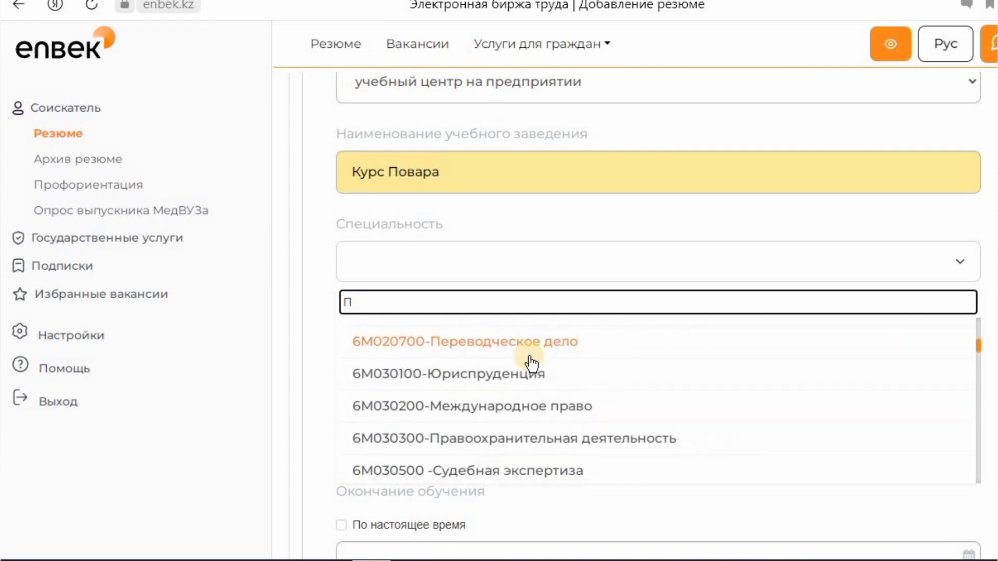
pyautogui.scroll(-10, 532, 364)
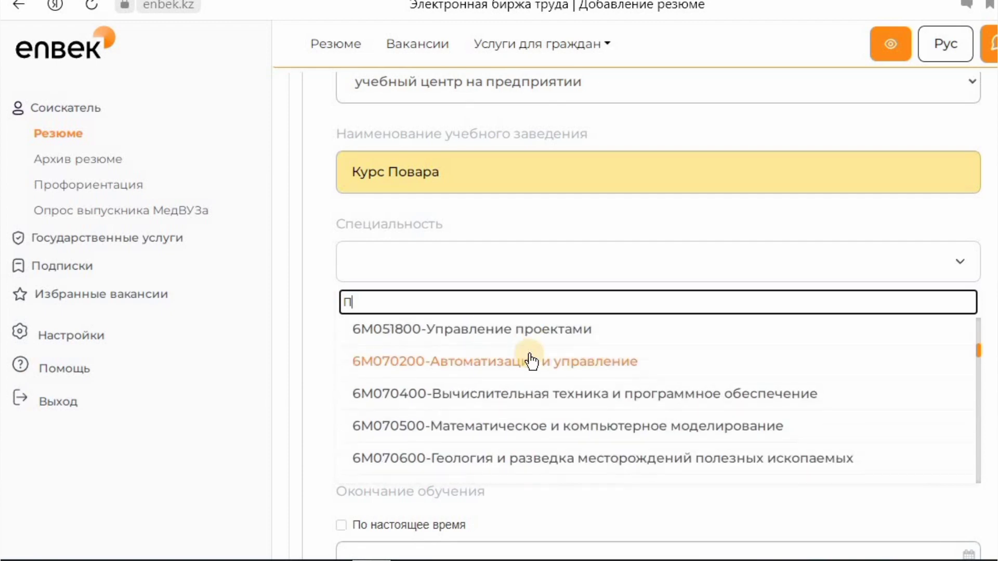
pyautogui.scroll(-10, 531, 361)
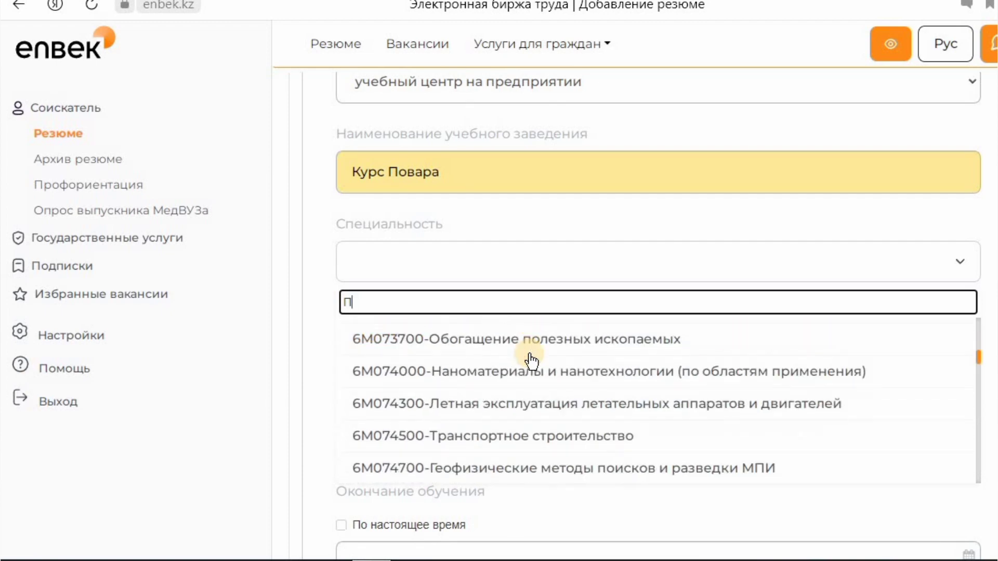
pyautogui.scroll(3, 540, 374)
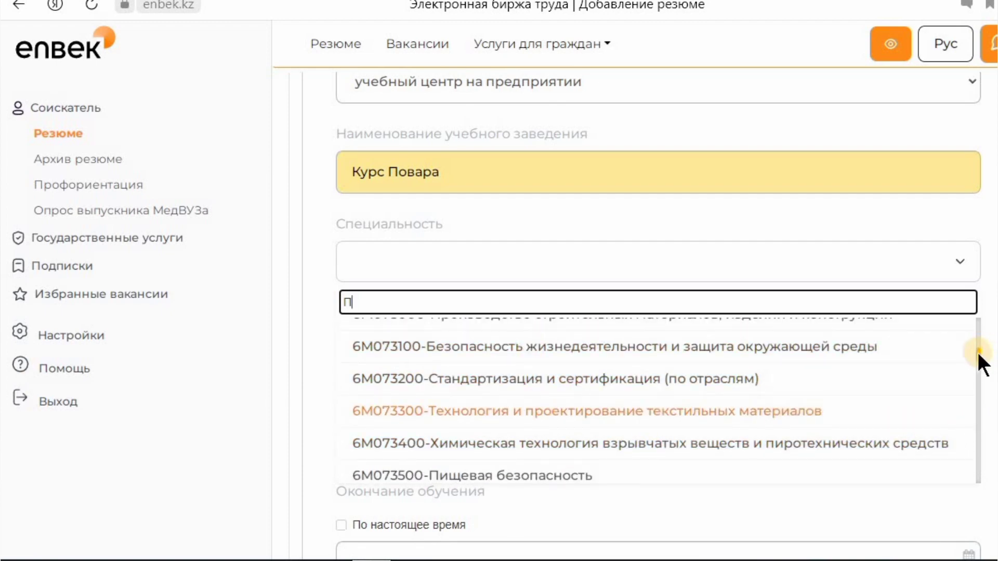
pyautogui.click(572, 475)
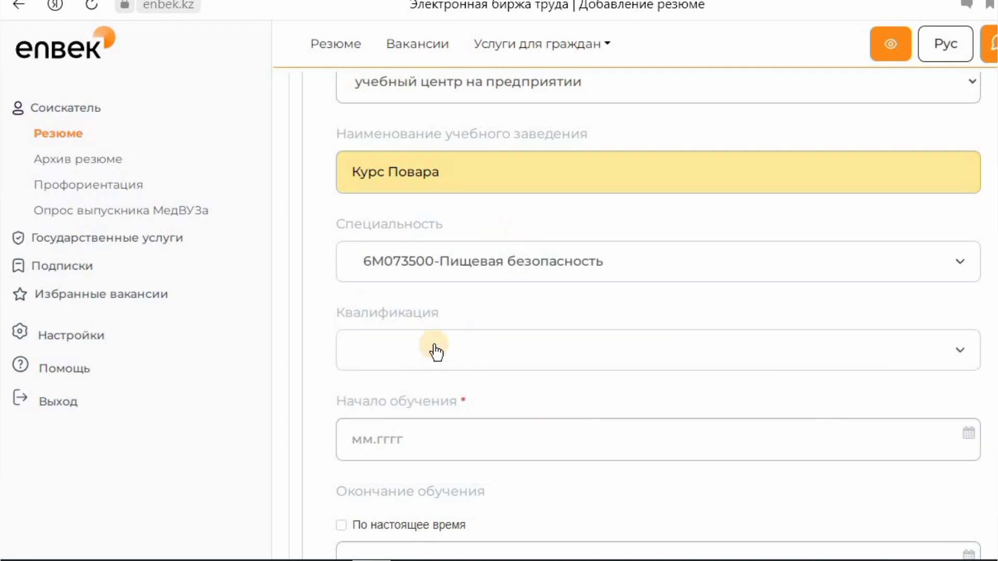
# - Search 'пова' and set the qualification to 150404 2 - Повар*
pyautogui.click(435, 352)
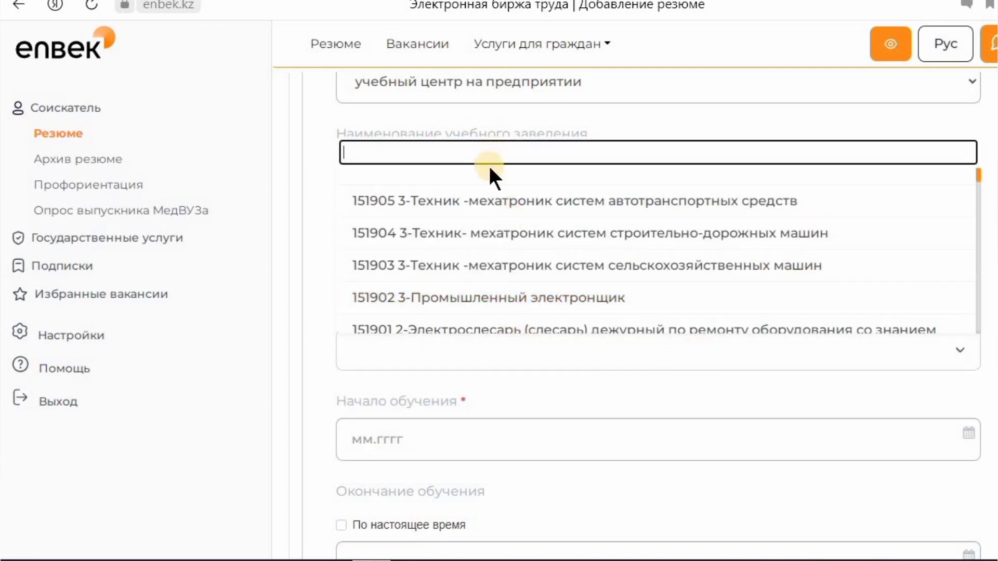
pyautogui.write('пова')
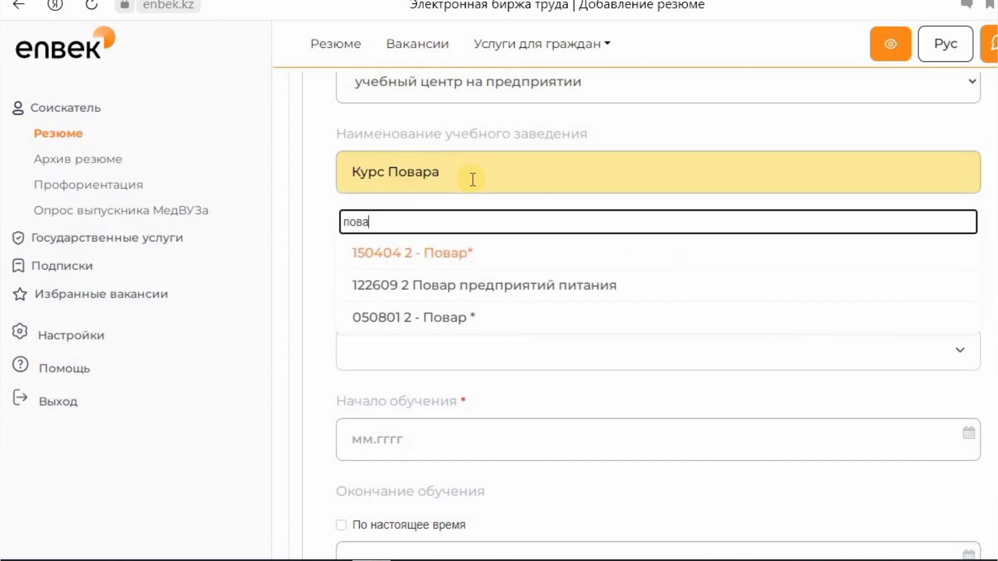
pyautogui.click(450, 257)
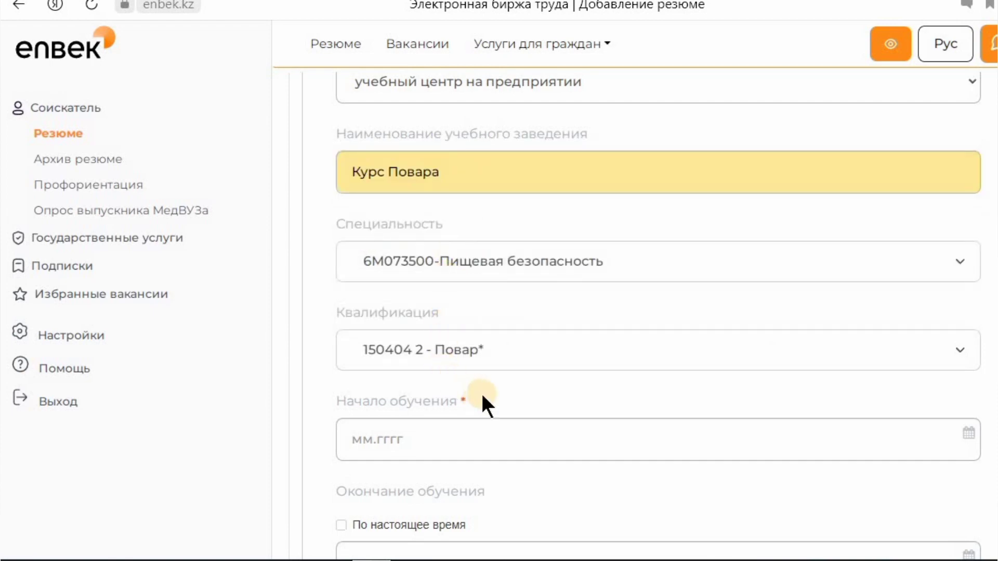
pyautogui.scroll(-1, 489, 384)
# - Set the study period from 05.2022 to 01.2024
pyautogui.scroll(-1, 452, 385)
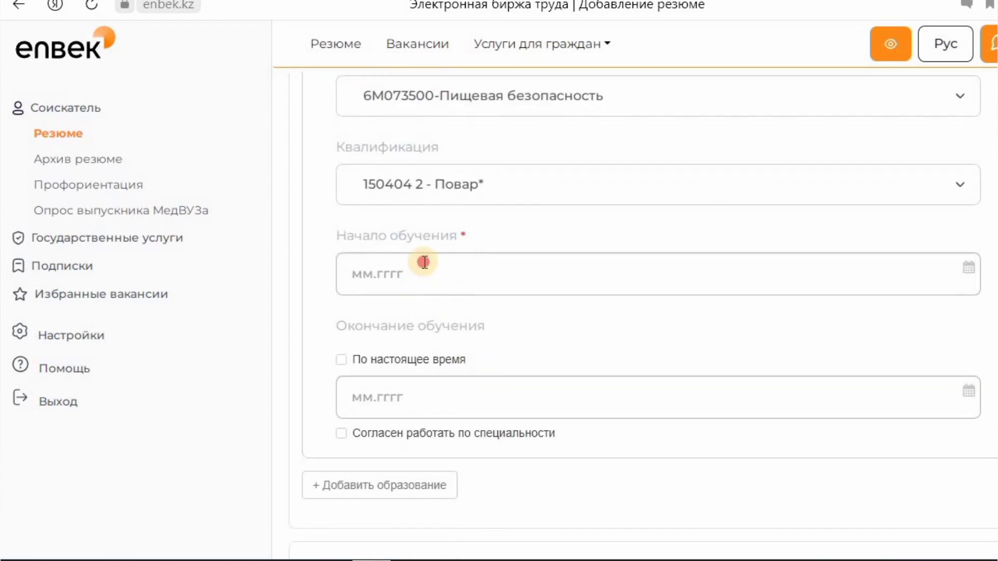
pyautogui.click(425, 262)
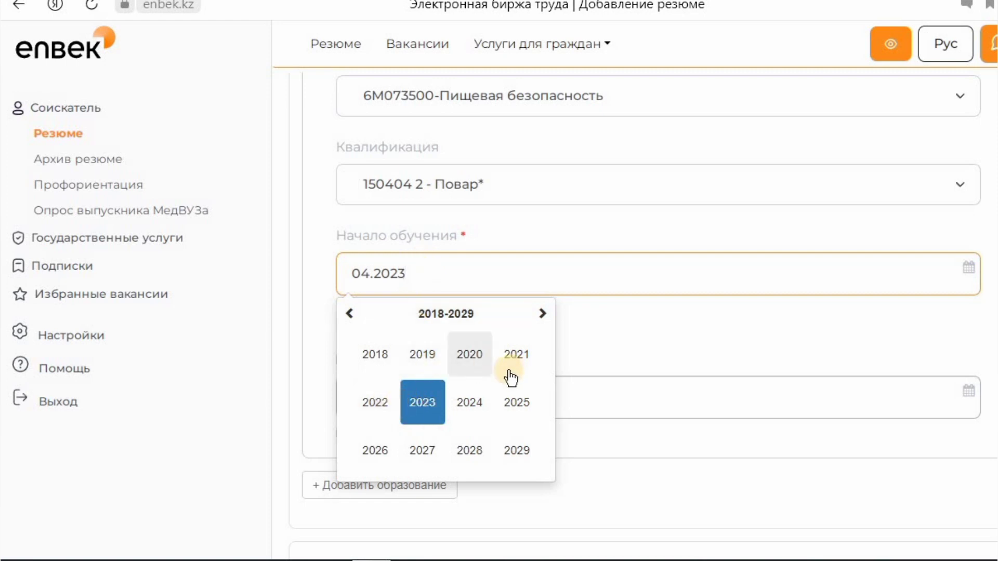
pyautogui.click(390, 404)
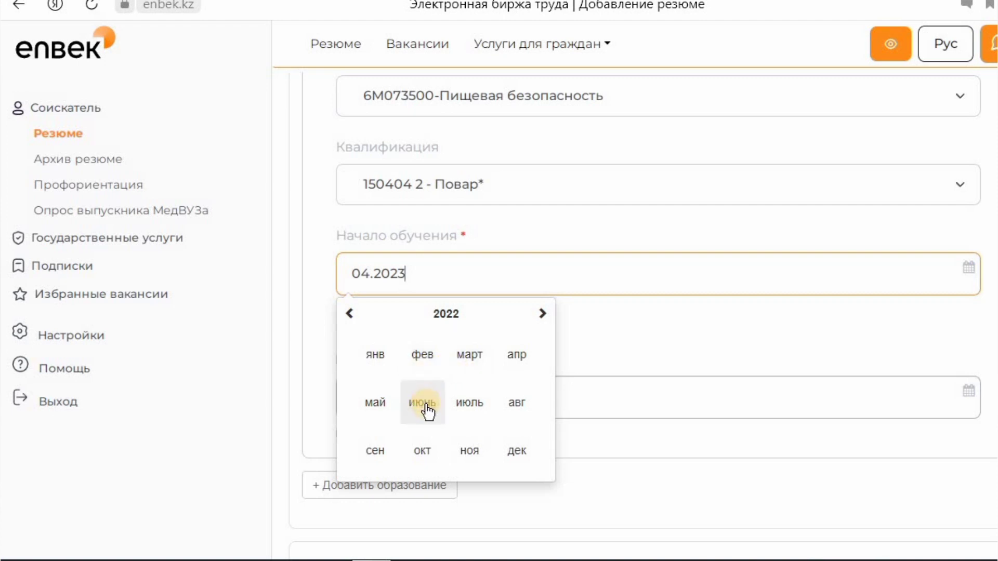
pyautogui.click(392, 403)
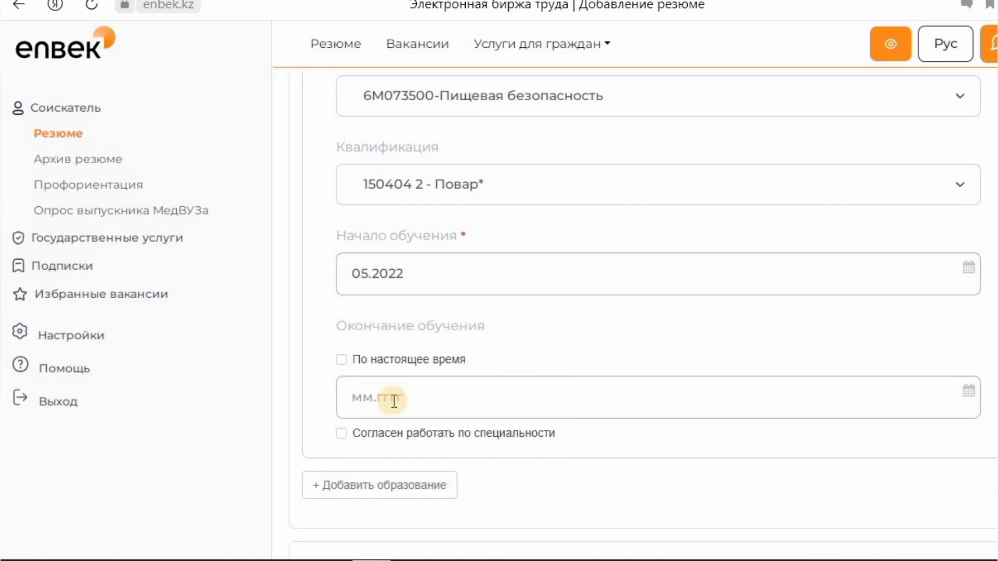
pyautogui.click(383, 397)
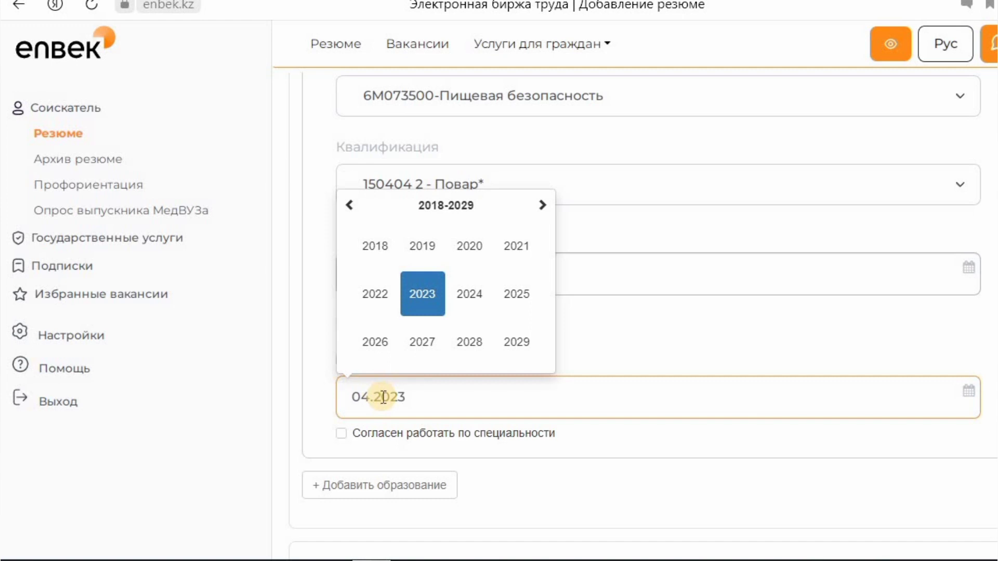
pyautogui.click(474, 298)
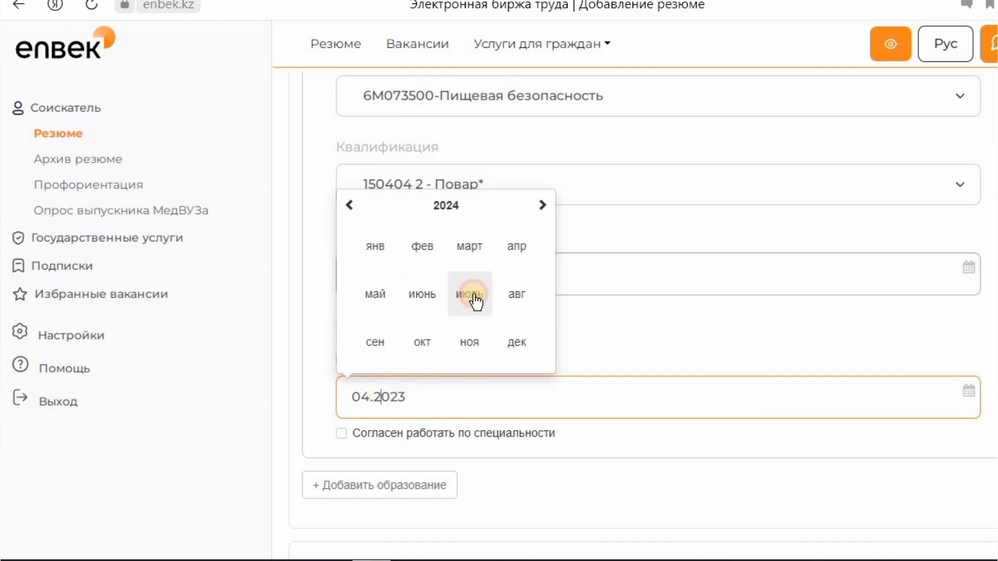
pyautogui.click(371, 250)
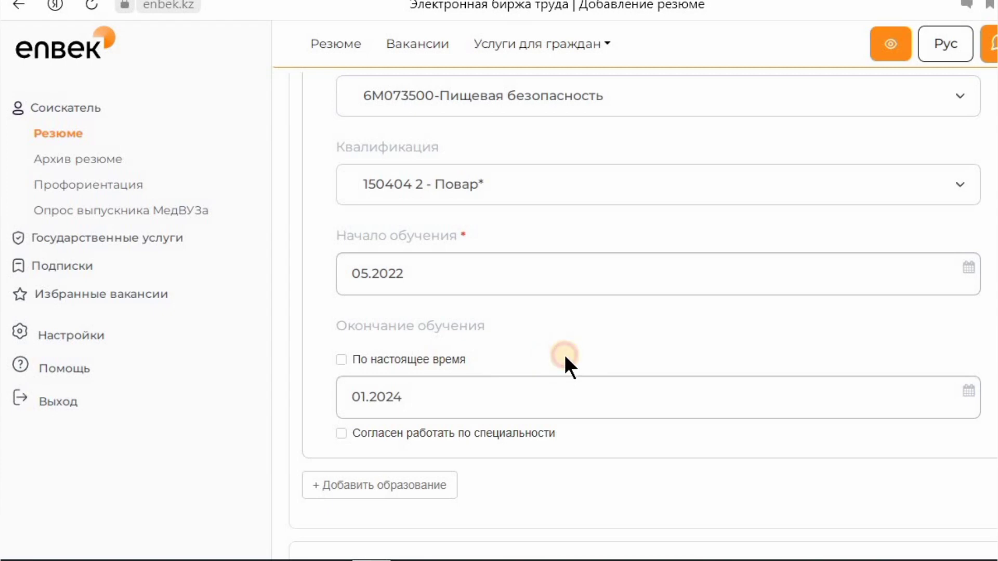
# - Change the education end date to 06.2023 and scroll to the bottom of the form
pyautogui.scroll(-6, 564, 359)
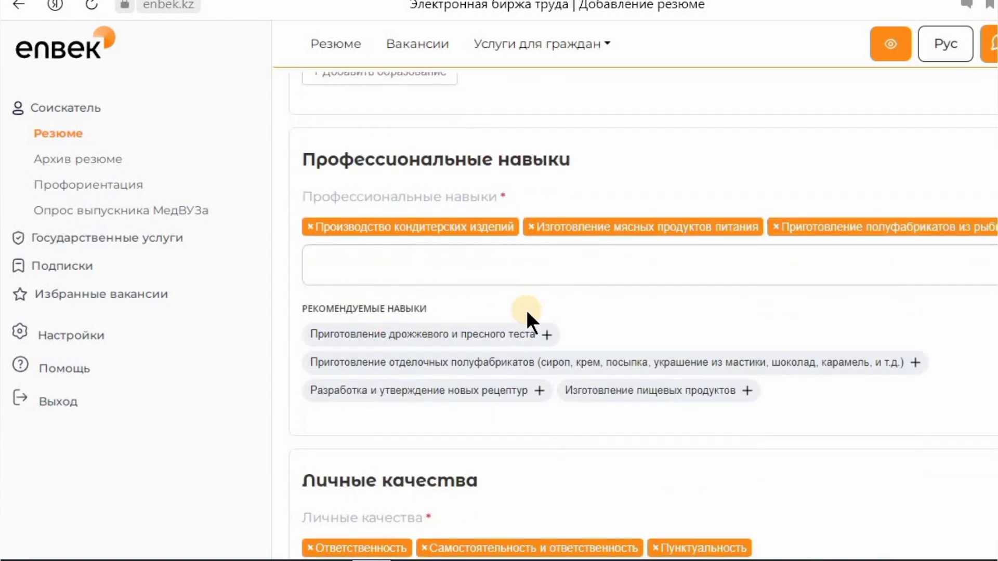
pyautogui.scroll(5, 528, 318)
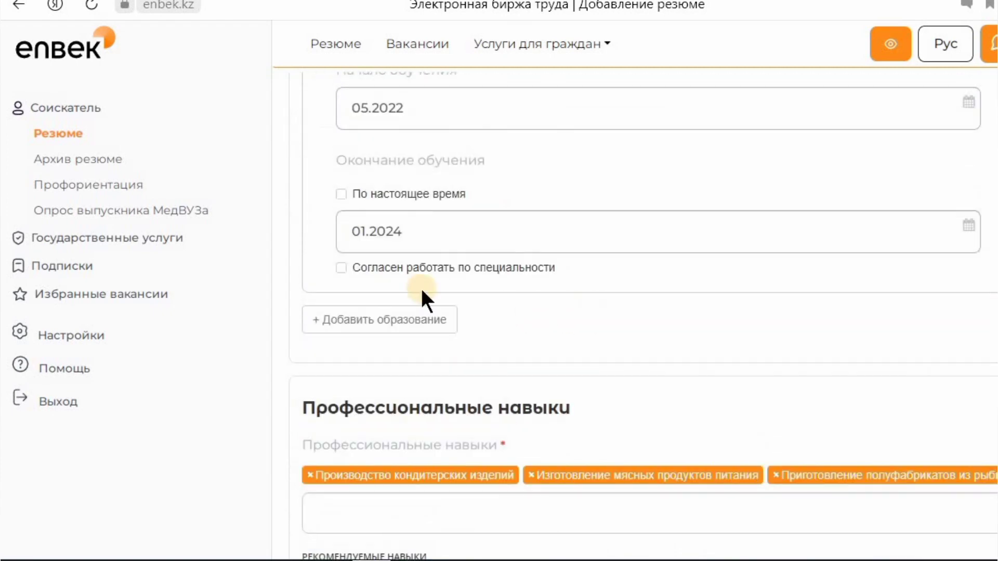
pyautogui.scroll(-8, 824, 472)
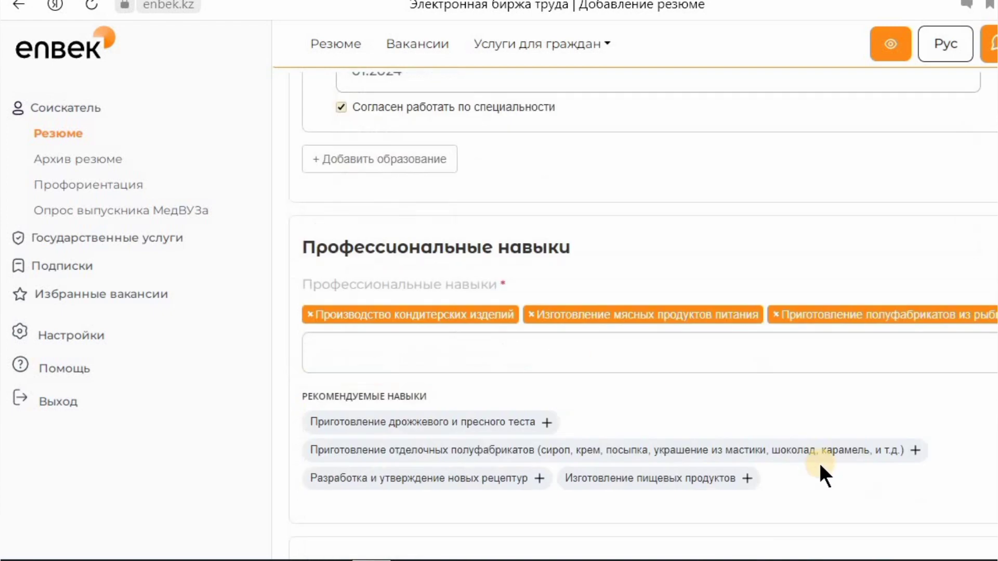
pyautogui.scroll(20, 852, 467)
pyautogui.scroll(-9, 819, 401)
pyautogui.scroll(-6, 816, 395)
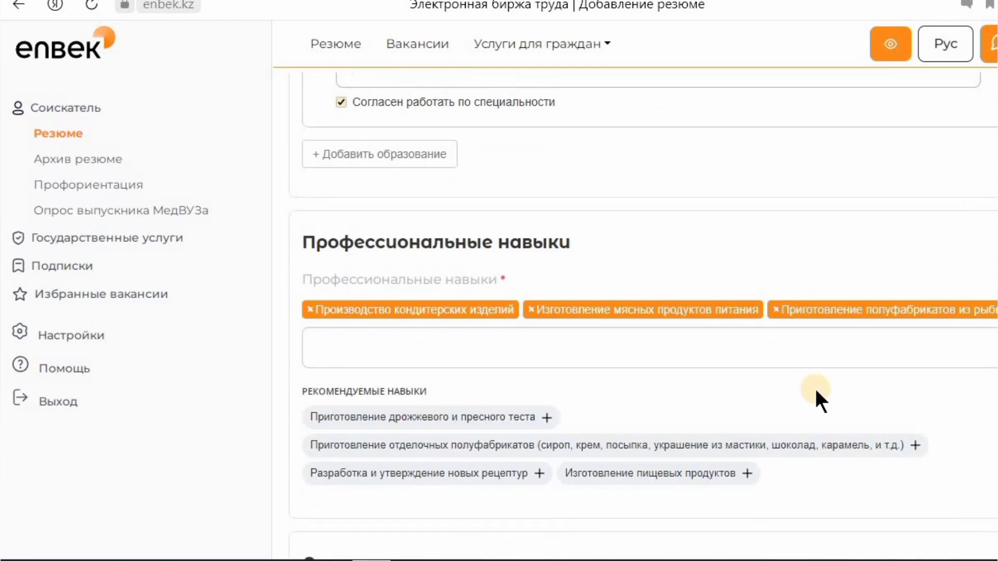
pyautogui.scroll(5, 735, 392)
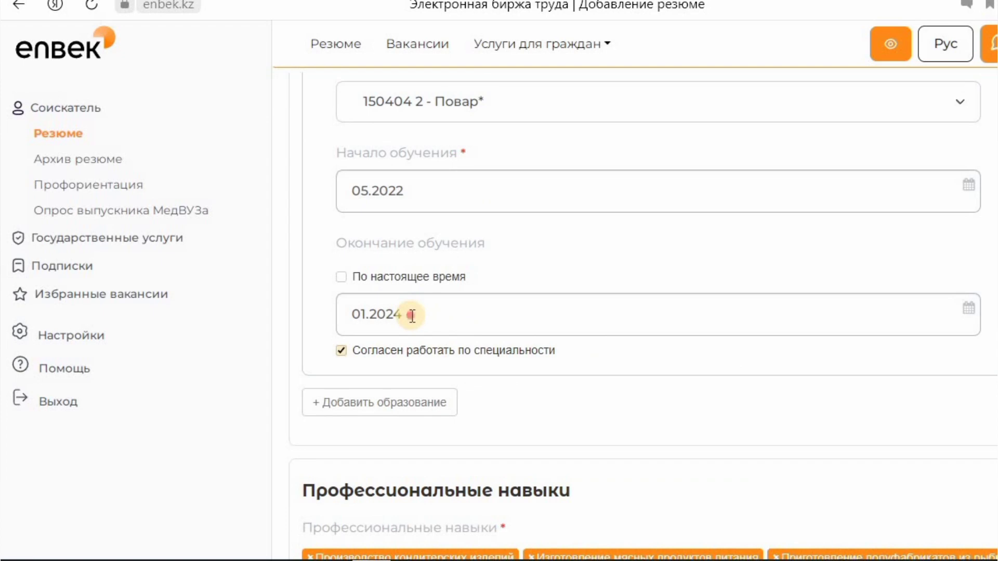
pyautogui.click(412, 315)
pyautogui.click(385, 457)
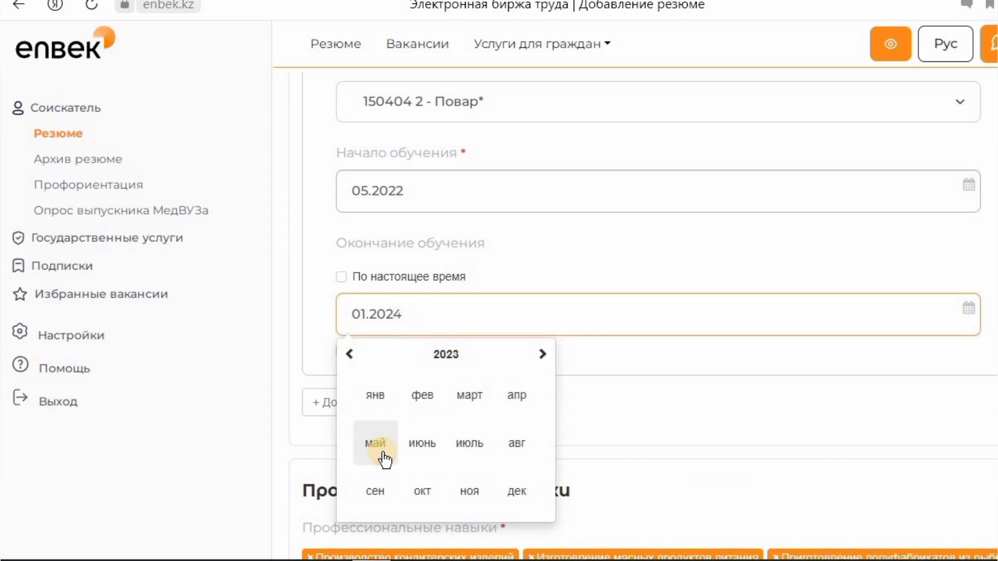
pyautogui.click(411, 443)
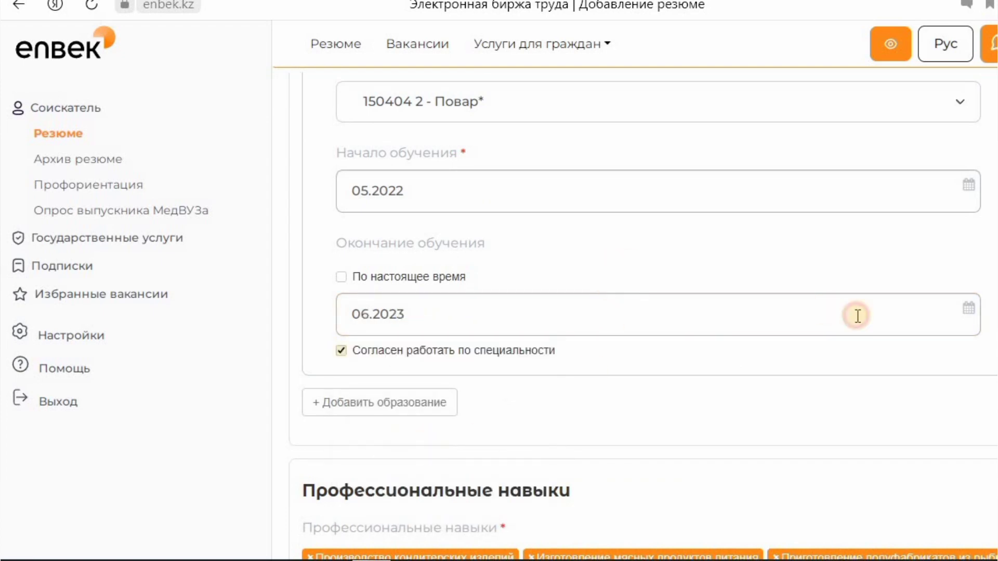
pyautogui.scroll(-3, 858, 316)
pyautogui.scroll(-15, 991, 539)
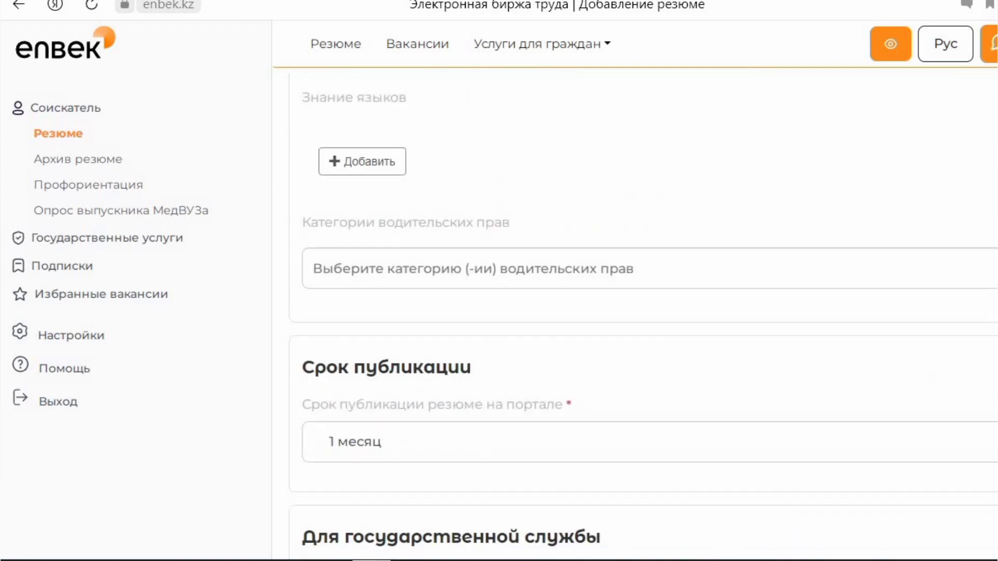
# - Save the cook résumé and check it appears on the Резюме list at 74% completeness
pyautogui.click(902, 518)
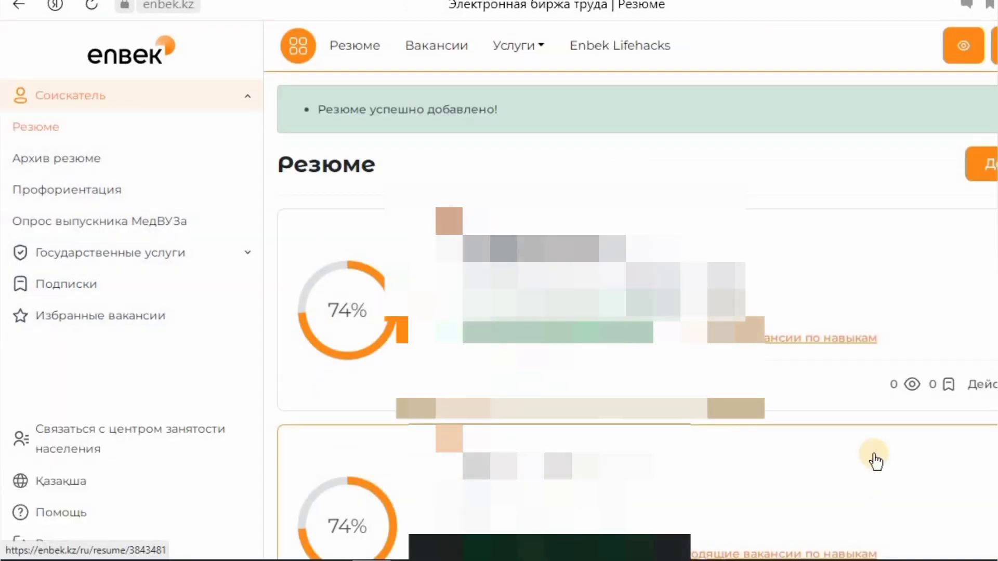
pyautogui.scroll(-2, 873, 460)
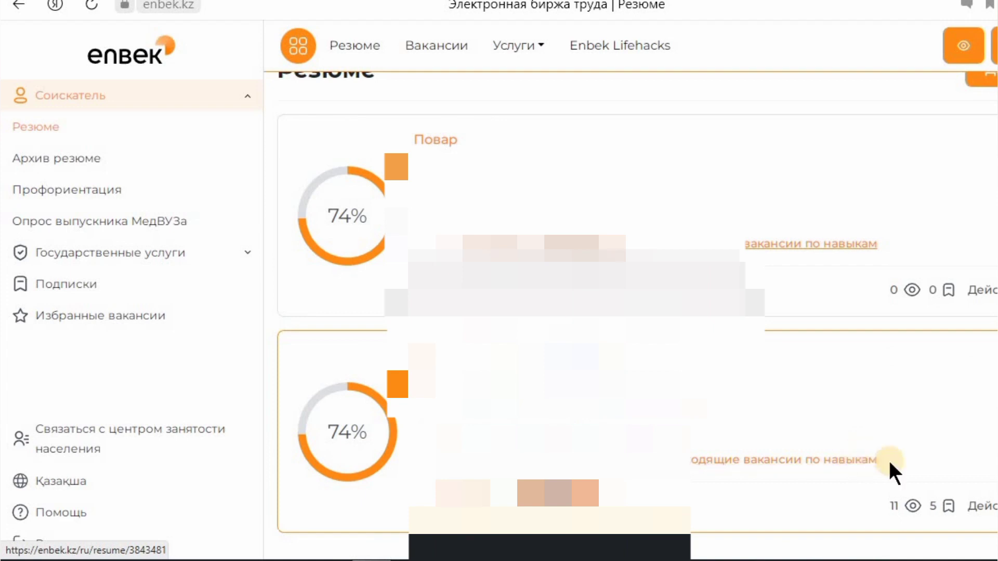
pyautogui.scroll(2, 868, 463)
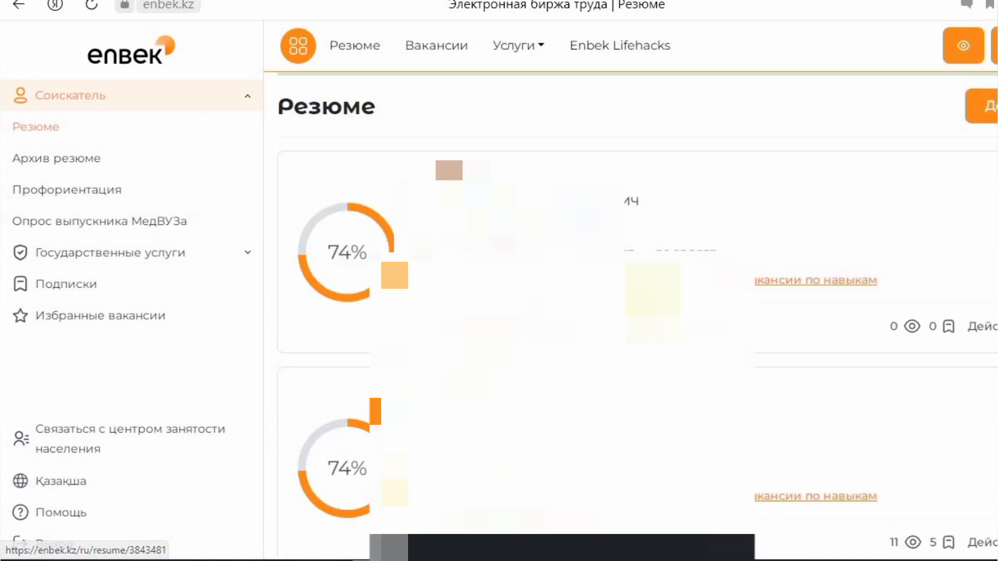
pyautogui.scroll(1, 440, 182)
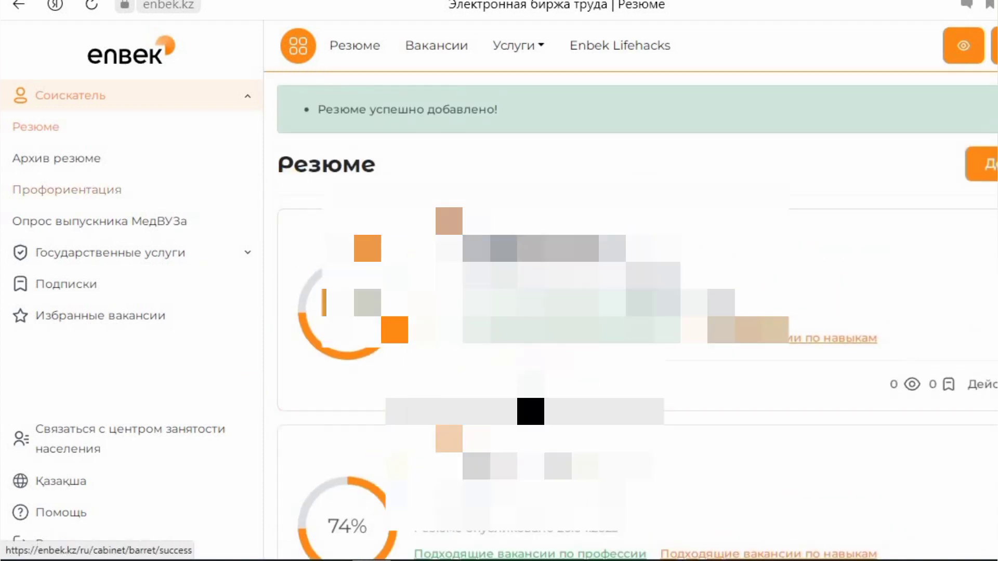
pyautogui.click(104, 252)
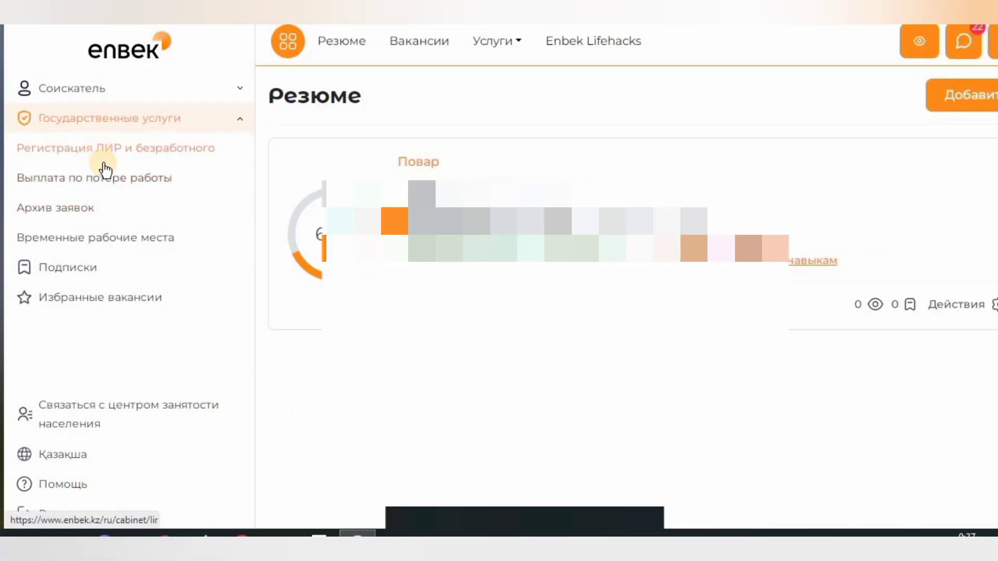
# - On the Регистрация ЛИР и безработного page, agree to personal data processing
pyautogui.click(63, 154)
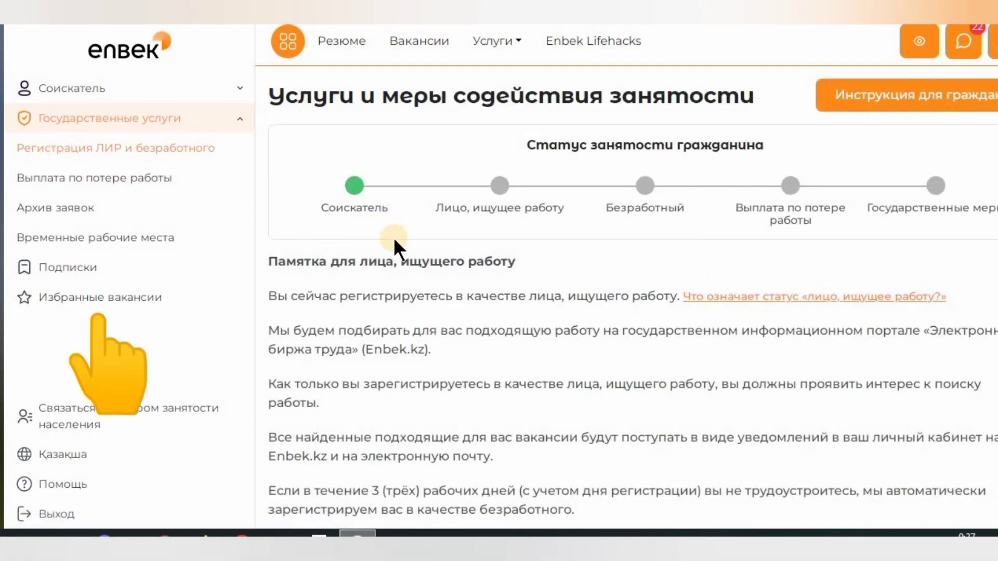
pyautogui.scroll(-1, 501, 238)
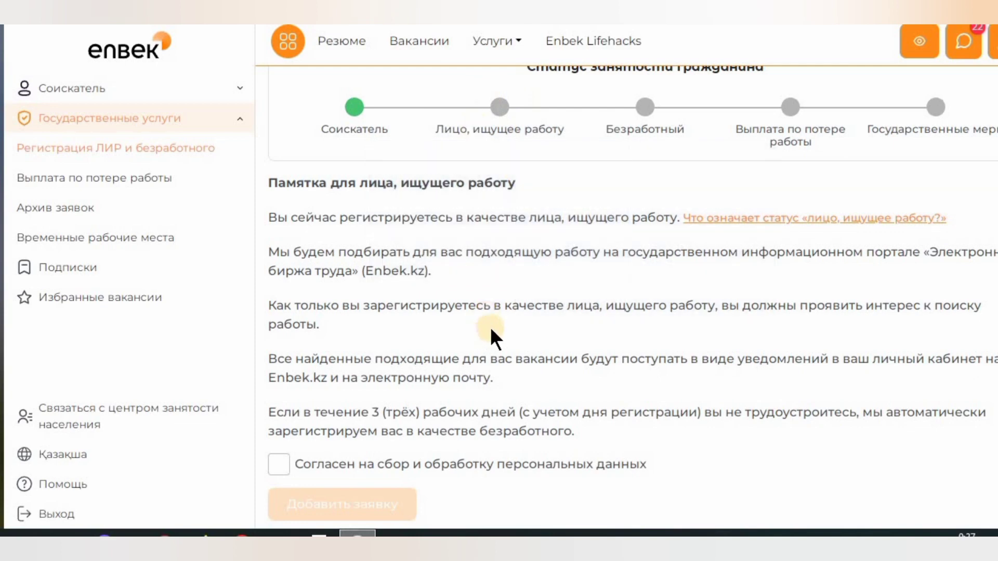
pyautogui.moveTo(405, 410); pyautogui.dragTo(597, 430)
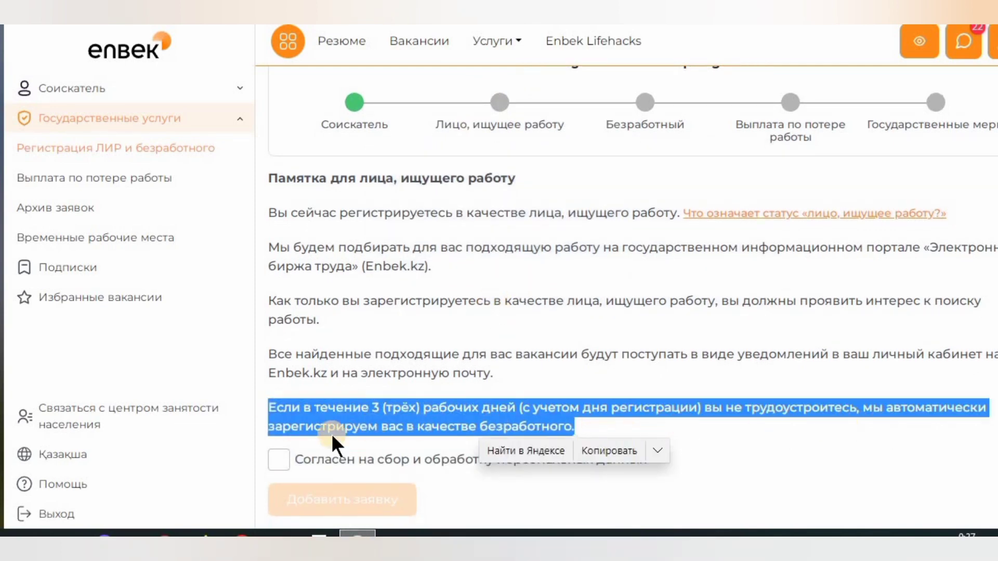
pyautogui.click(650, 424)
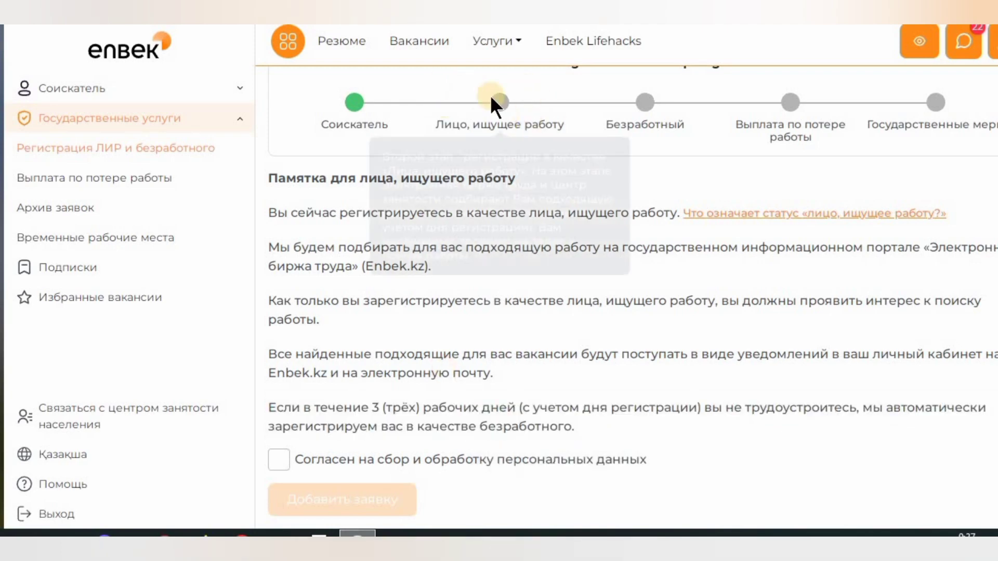
pyautogui.click(281, 459)
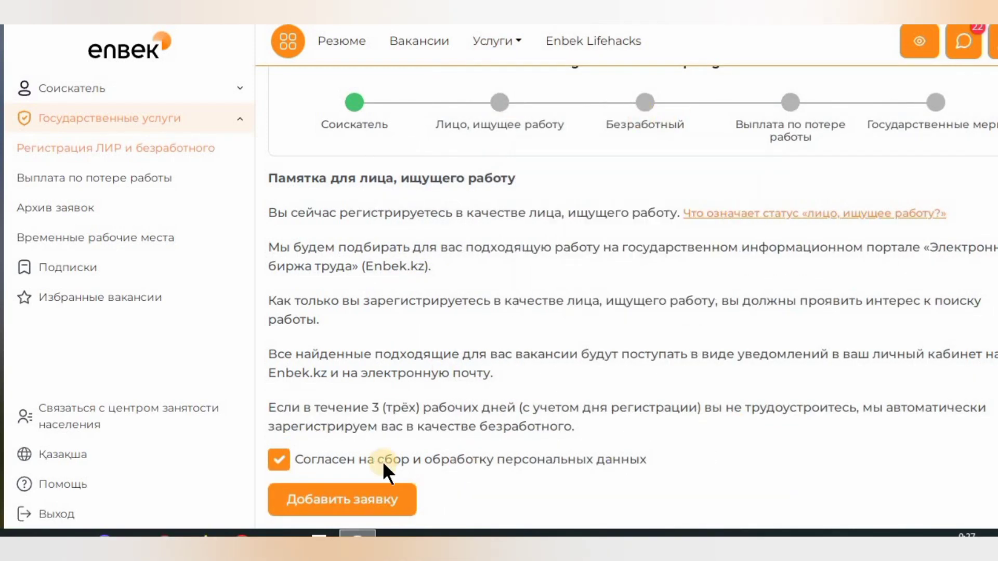
# - Submit the job-seeker application and sign it with the ЭЦП key and its password
pyautogui.click(363, 496)
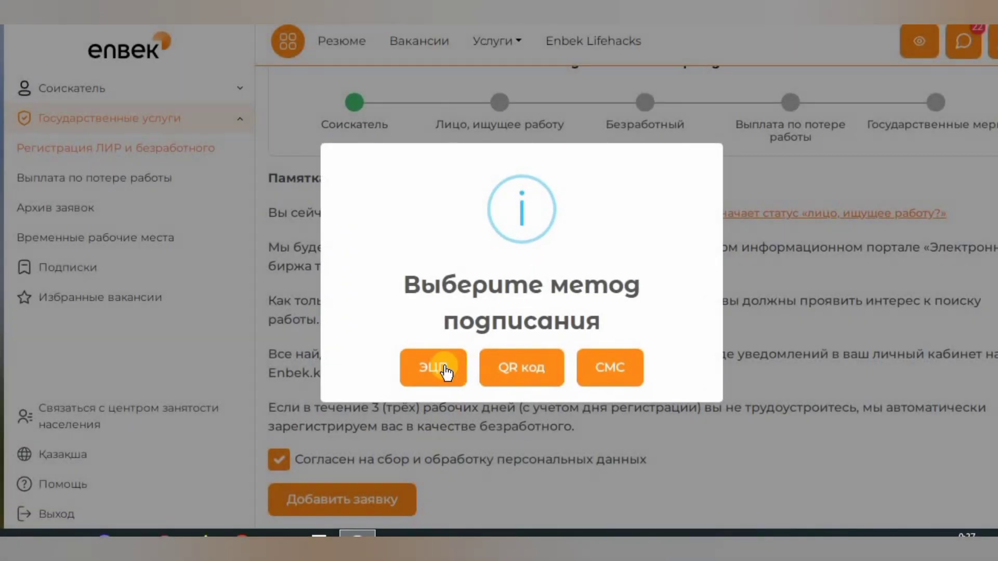
pyautogui.click(440, 368)
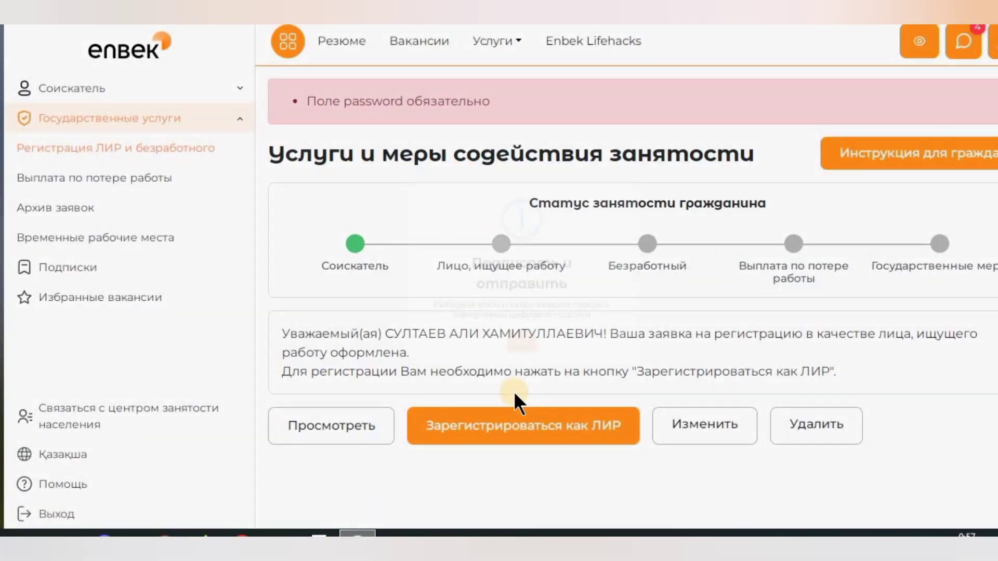
pyautogui.click(515, 411)
pyautogui.click(663, 394)
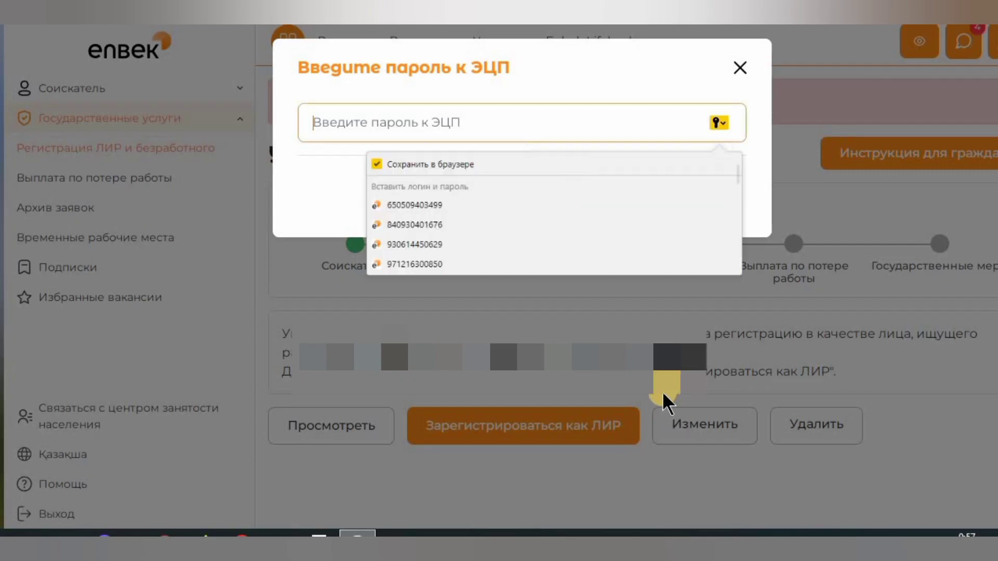
pyautogui.write('••')
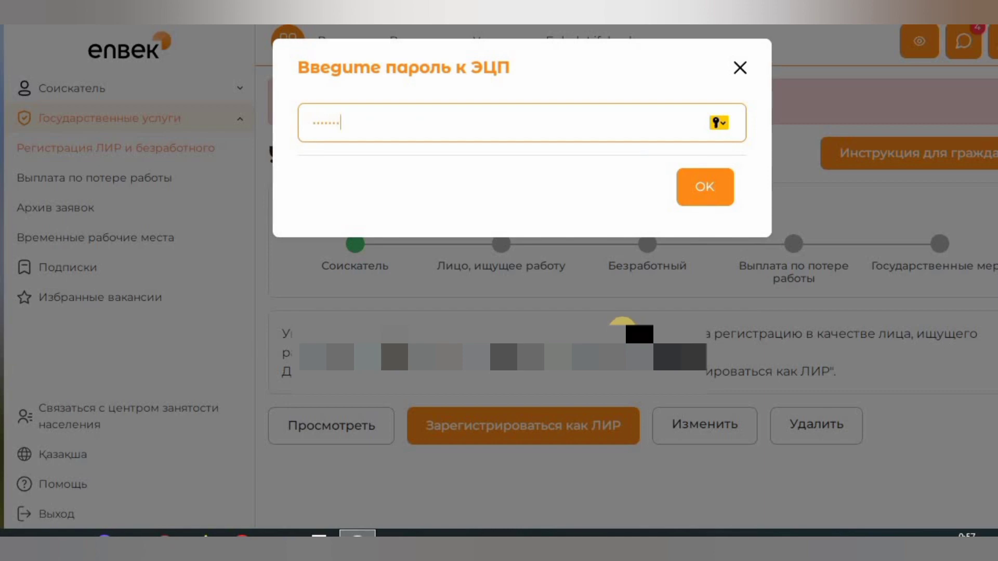
pyautogui.click(706, 201)
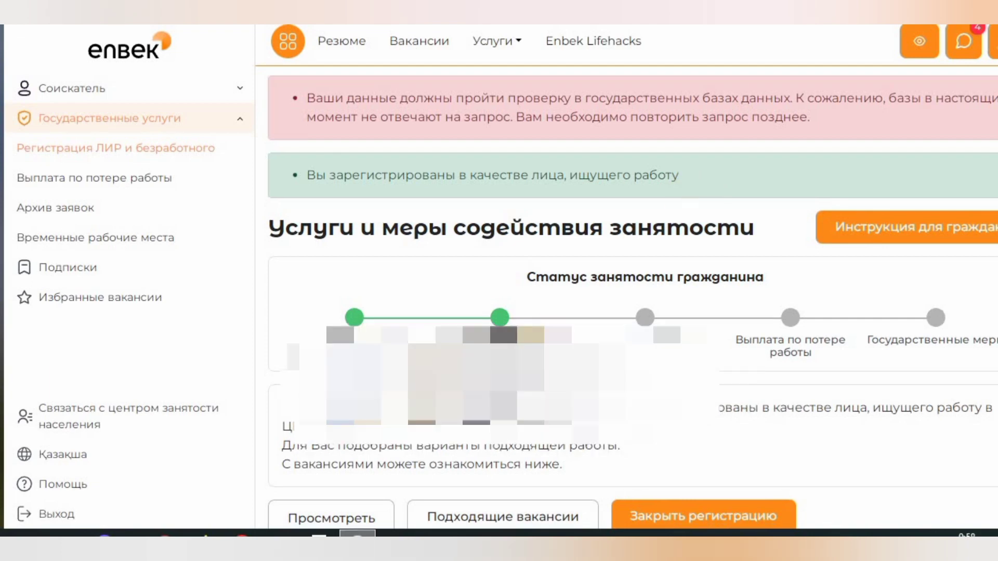
# - Review the employment status showing job seeker and unemployed registration dates
pyautogui.scroll(-1, 566, 296)
pyautogui.moveTo(475, 274); pyautogui.dragTo(541, 288)
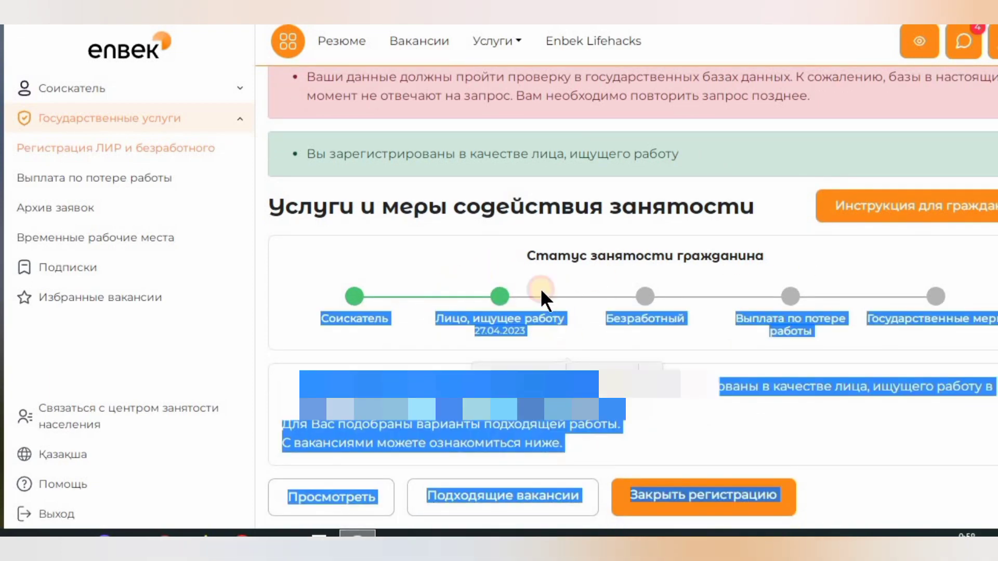
pyautogui.click(680, 319)
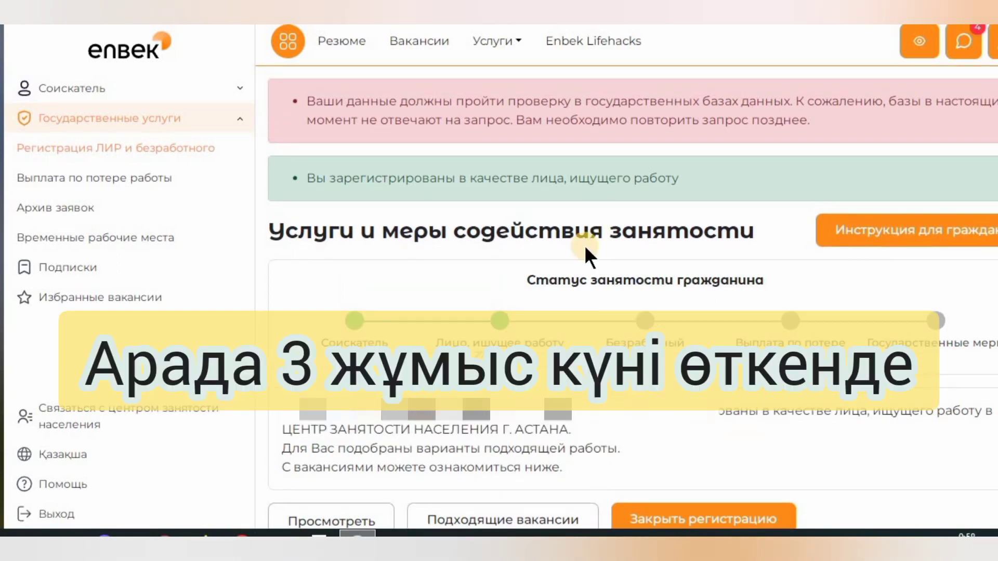
# - Open the job-loss payment service and browse the vacancy programs for the unemployed
pyautogui.scroll(-1, 584, 250)
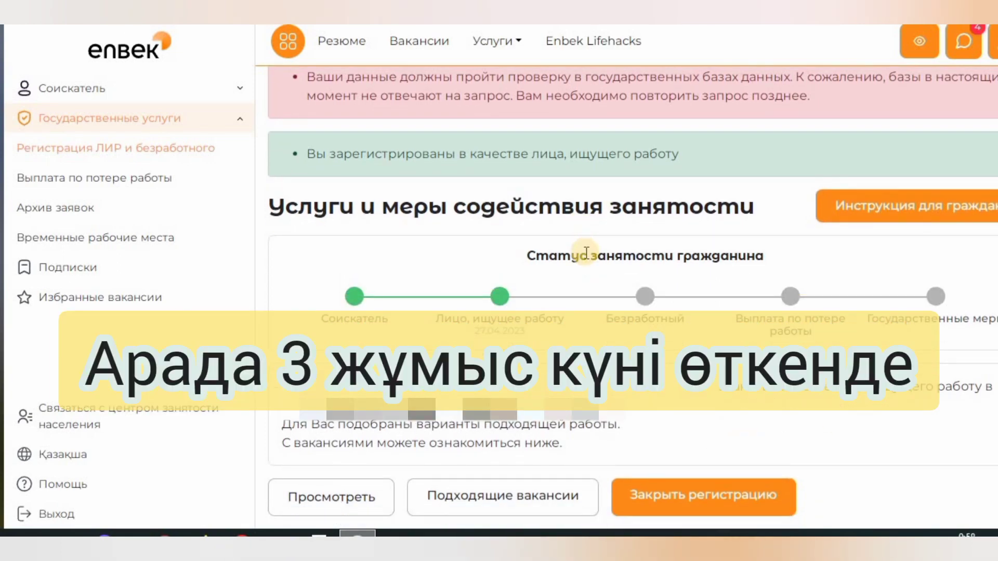
pyautogui.click(120, 182)
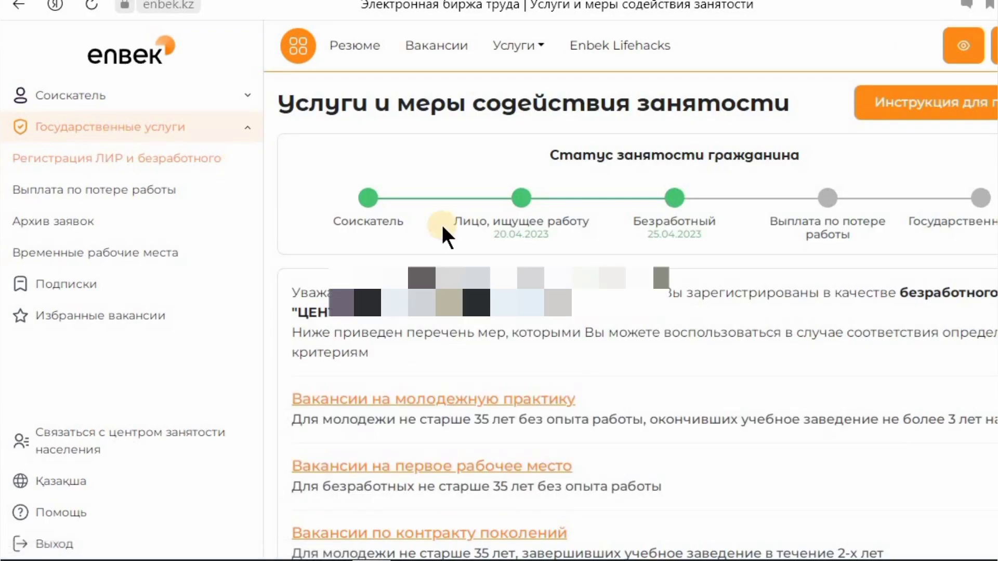
pyautogui.scroll(-1, 675, 278)
pyautogui.scroll(-5, 571, 289)
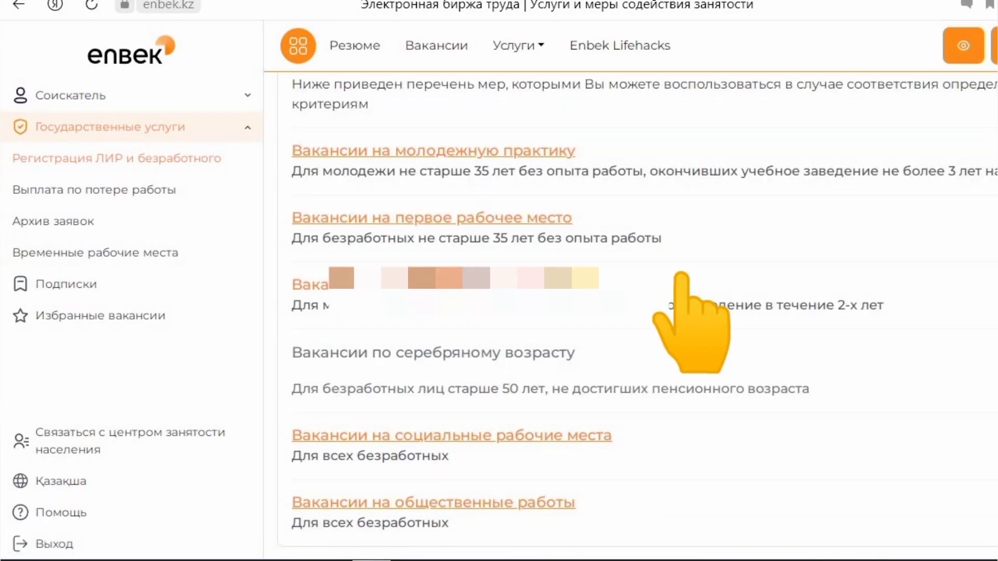
pyautogui.scroll(-1, 572, 291)
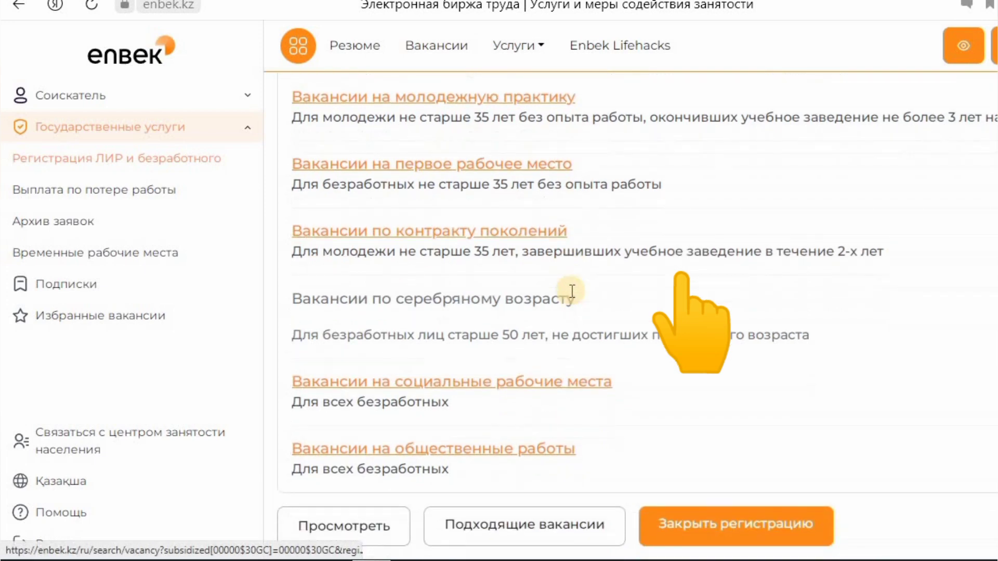